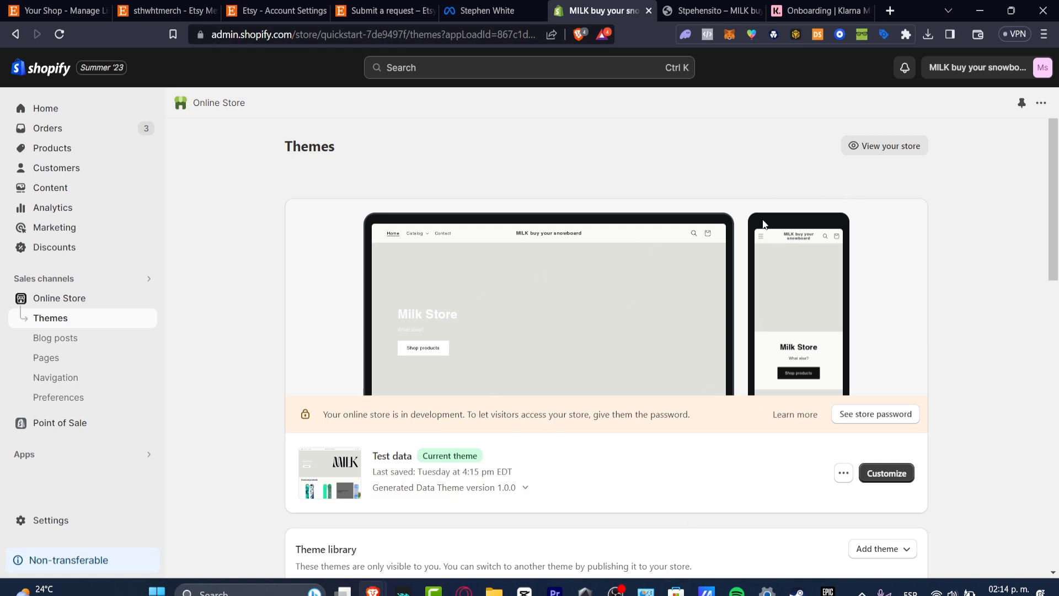
# Open the store Settings from the Shopify admin sidebar.
pyautogui.click(44, 518)
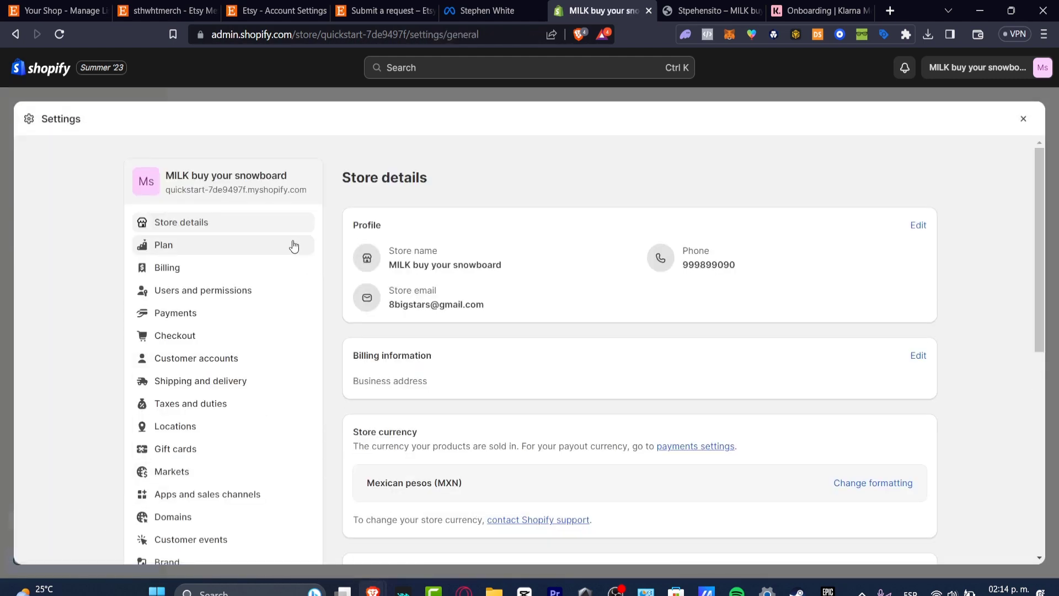
# Browse the third-party payment providers and filter the list for Klarna.
pyautogui.click(208, 312)
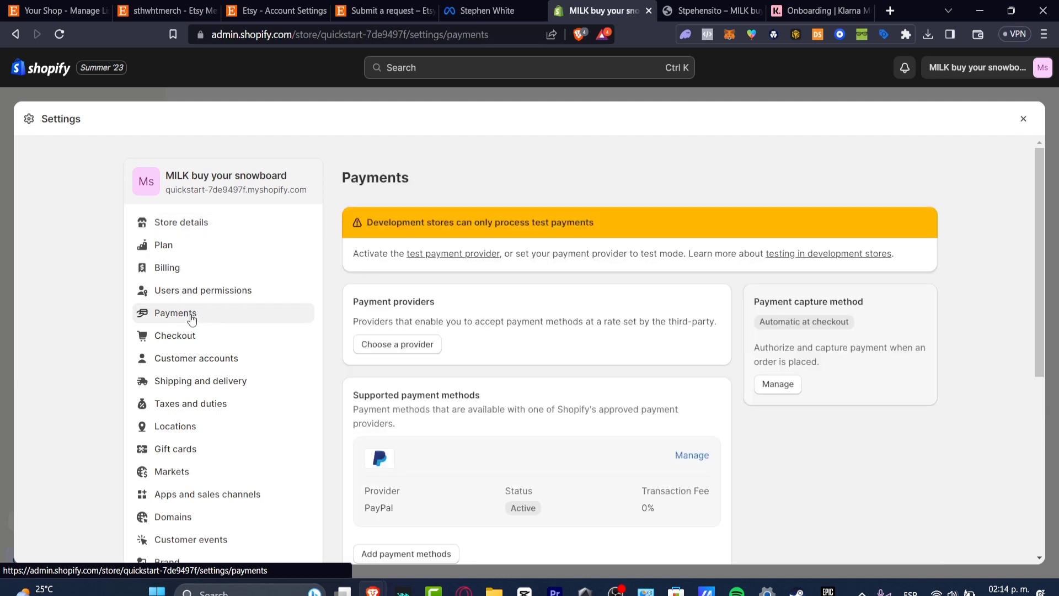
pyautogui.click(386, 352)
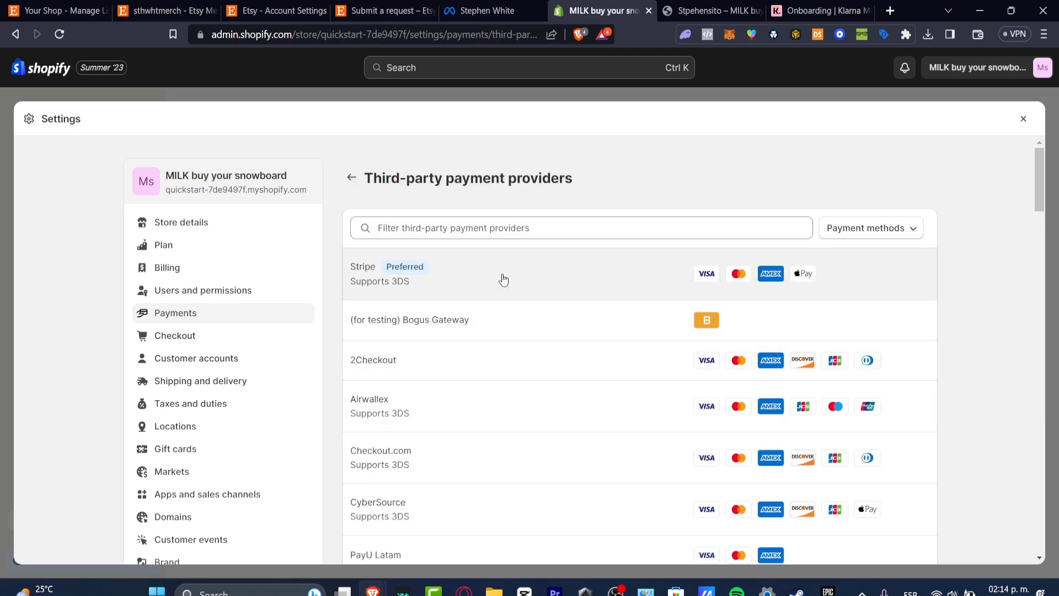
pyautogui.click(507, 231)
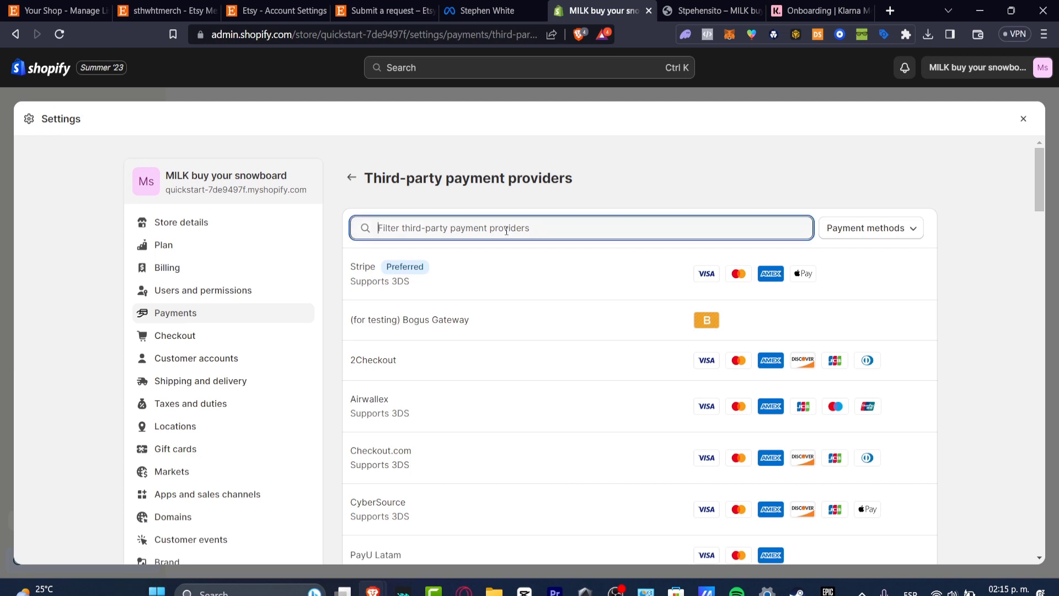
pyautogui.write('kla')
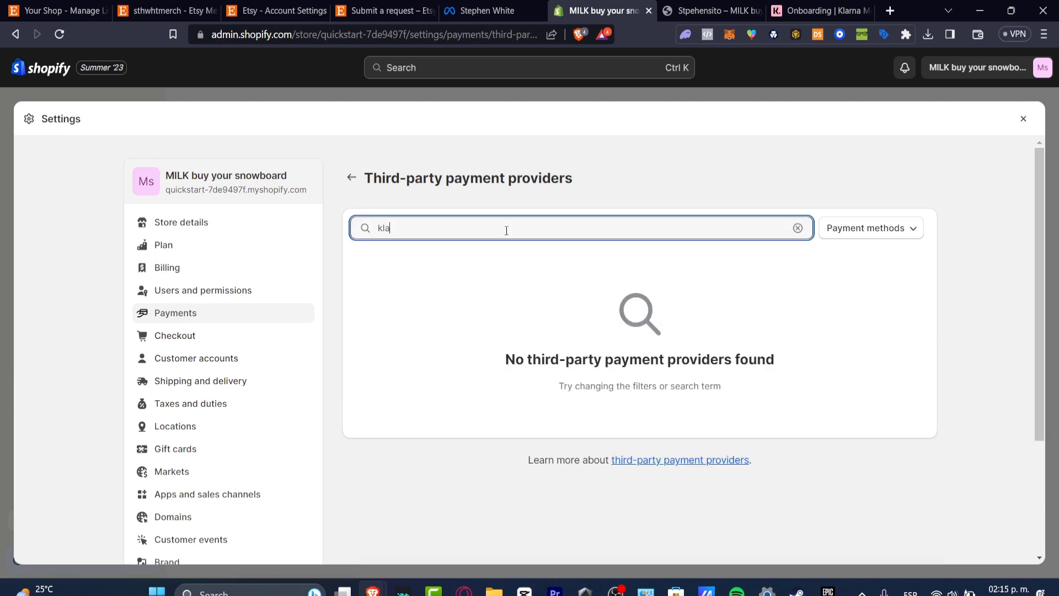
pyautogui.write('rn')
pyautogui.click(869, 237)
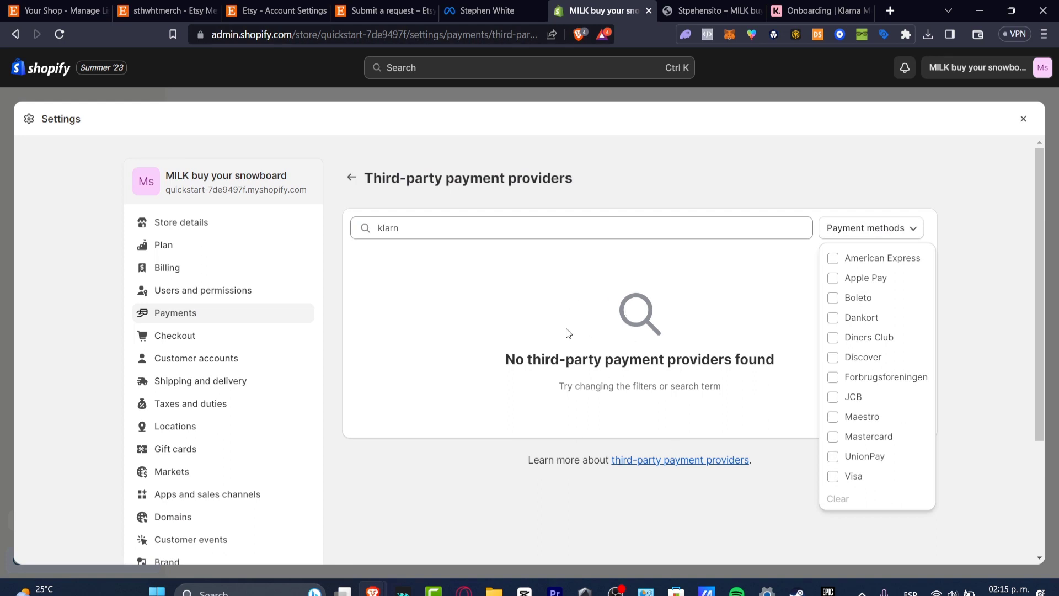
# Close the payment-methods filter and select the search term to replace it with 'stripe'.
pyautogui.click(539, 327)
pyautogui.click(400, 232)
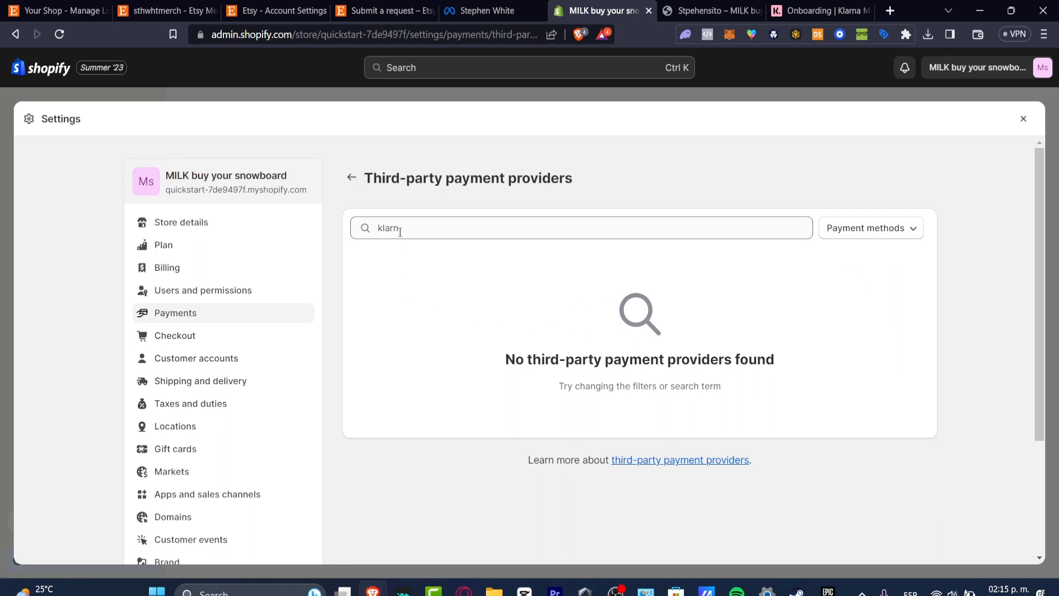
pyautogui.click(374, 294)
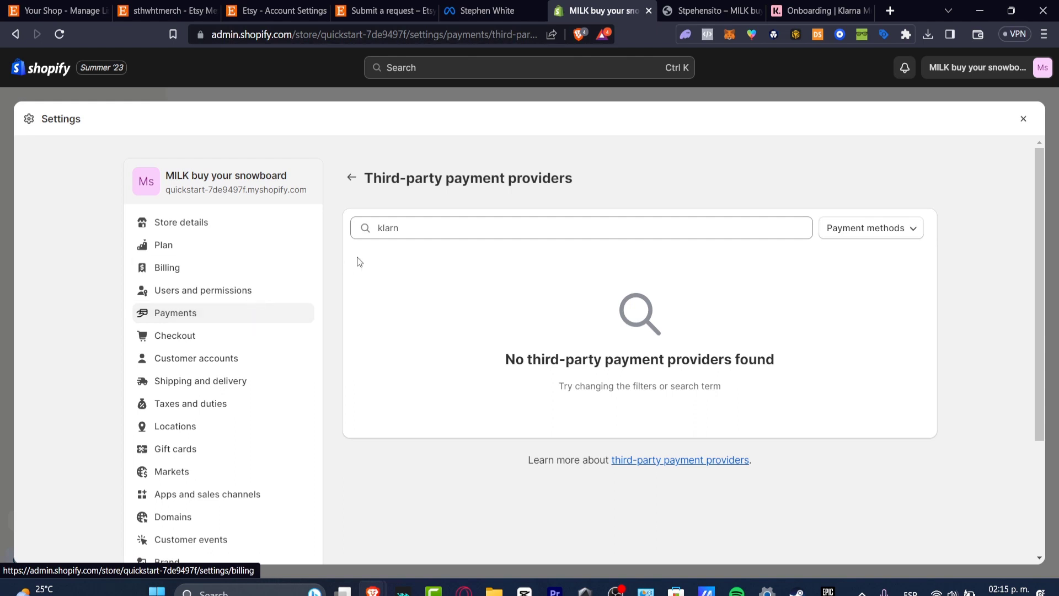
pyautogui.doubleClick(388, 230)
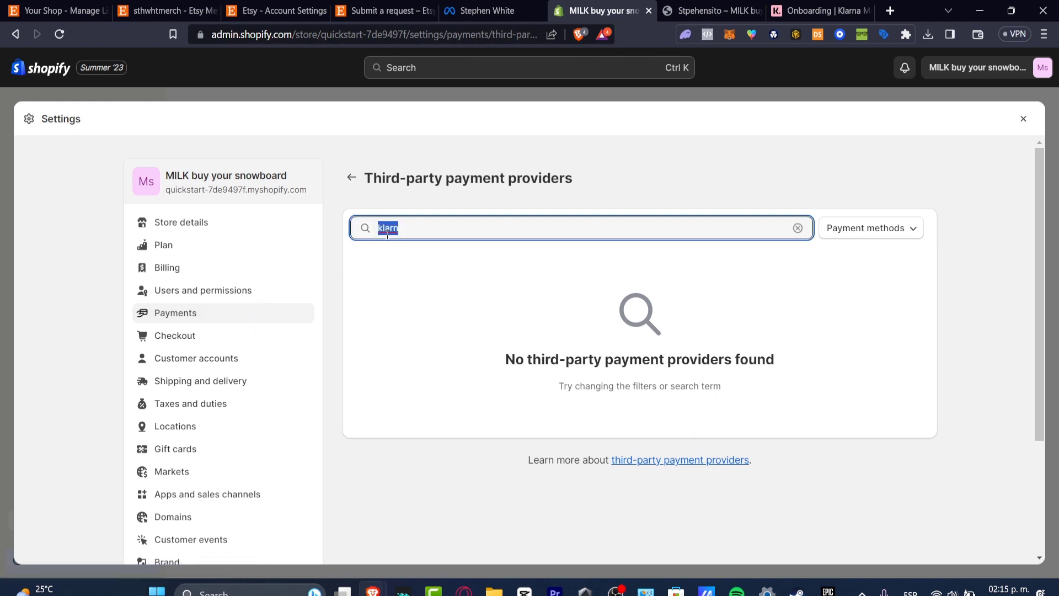
pyautogui.write('stripe')
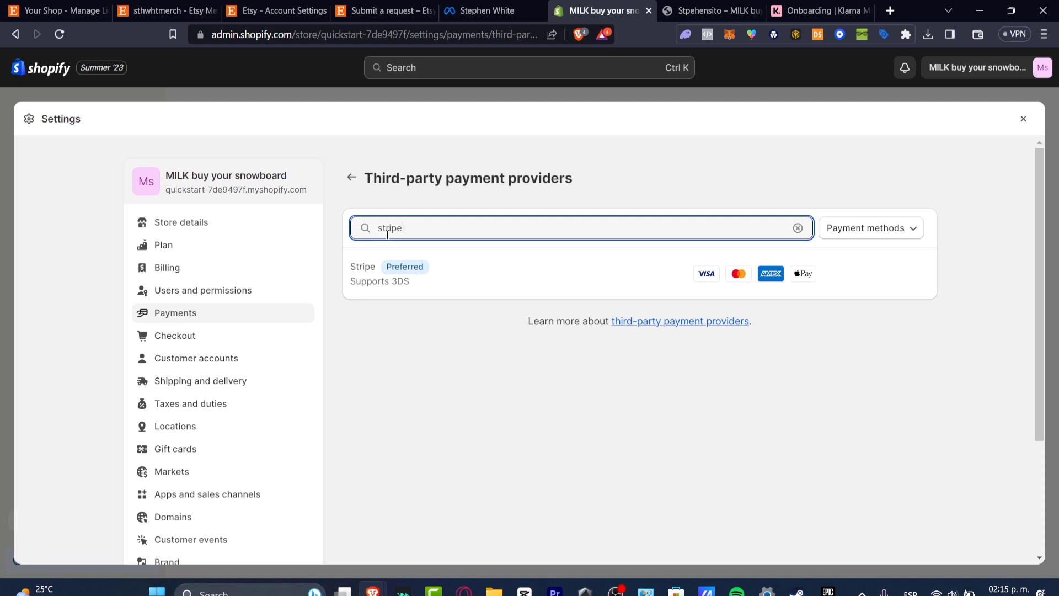
# Choose Stripe as provider, then abandon the Stripe connect page back to Shopify.
pyautogui.click(575, 290)
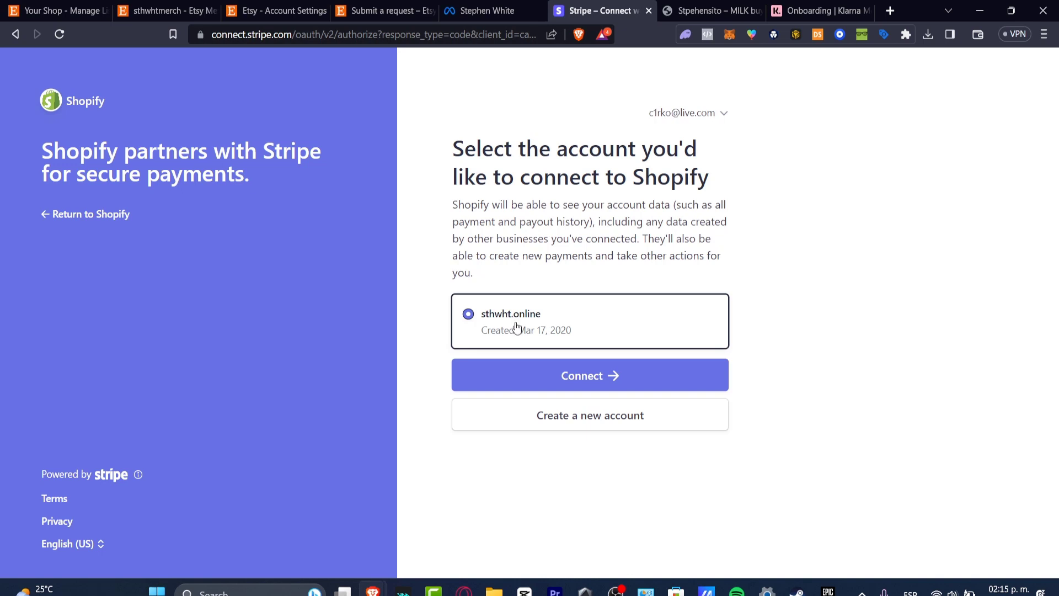
pyautogui.click(15, 34)
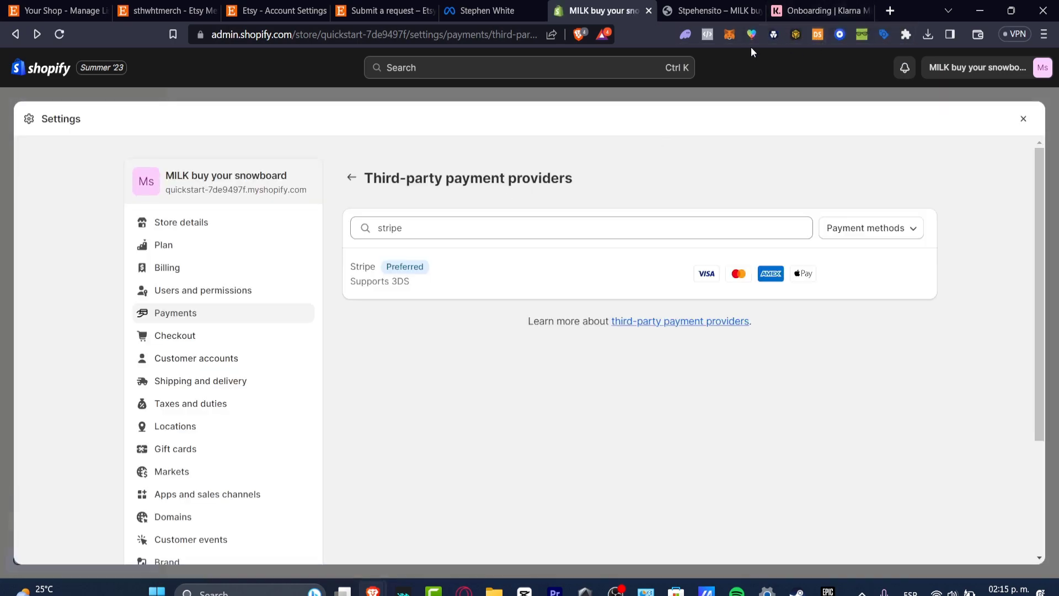
# Search Google for 'klarna business account' in a new tab and open Klarna for business.
pyautogui.click(856, 7)
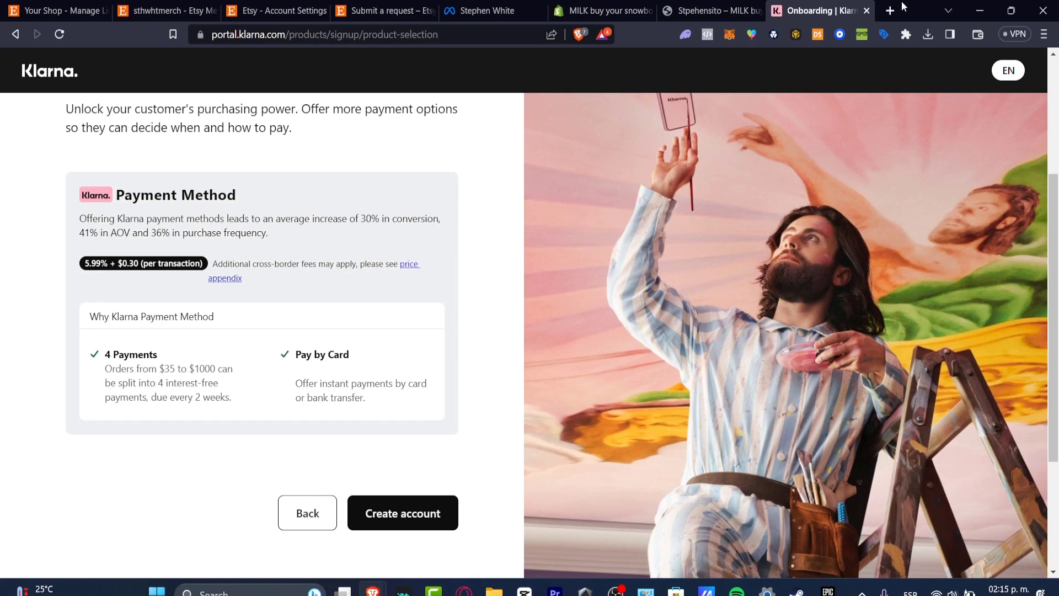
pyautogui.click(891, 11)
pyautogui.write('ka')
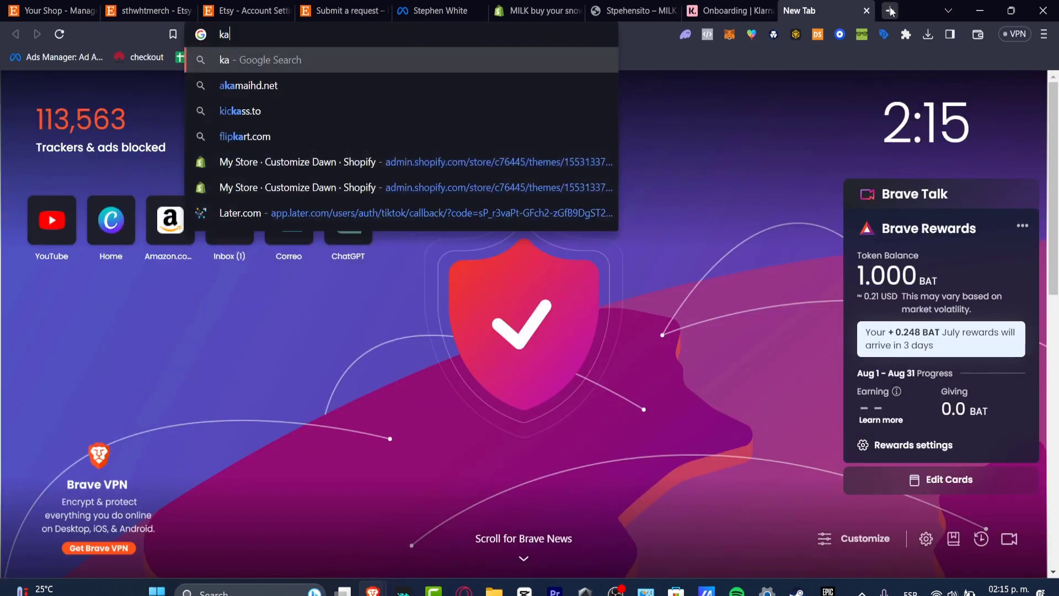
pyautogui.press('BackSpace')
pyautogui.write('larna business ac')
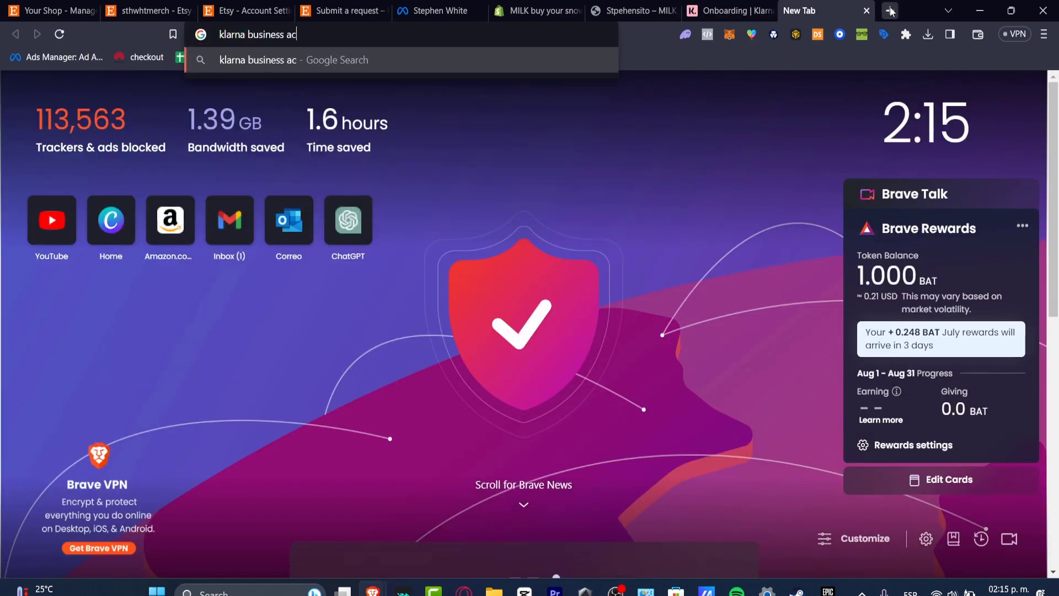
pyautogui.write('ount')
pyautogui.press('Return')
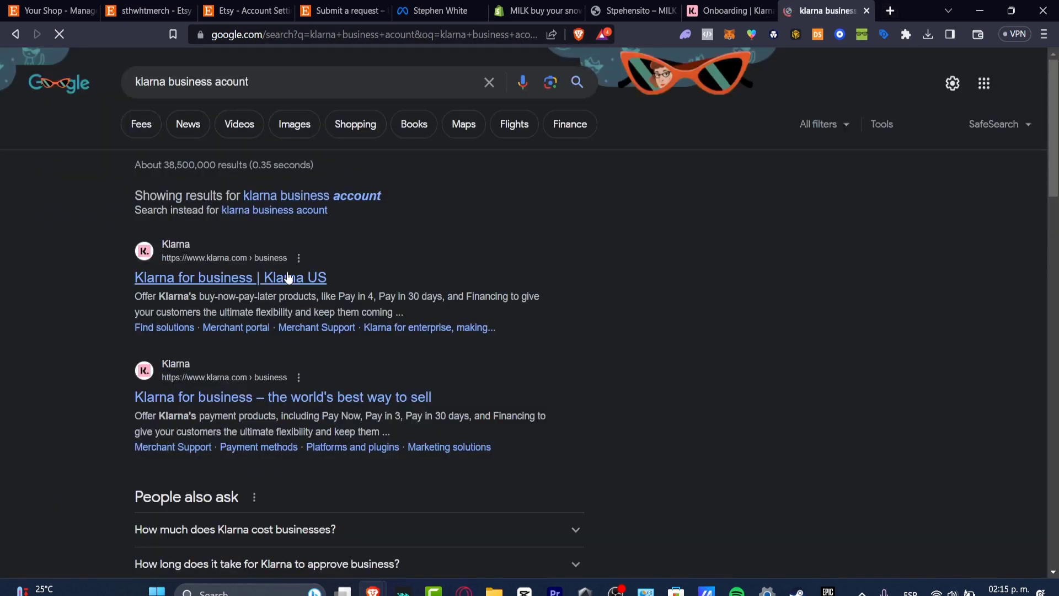
pyautogui.click(288, 278)
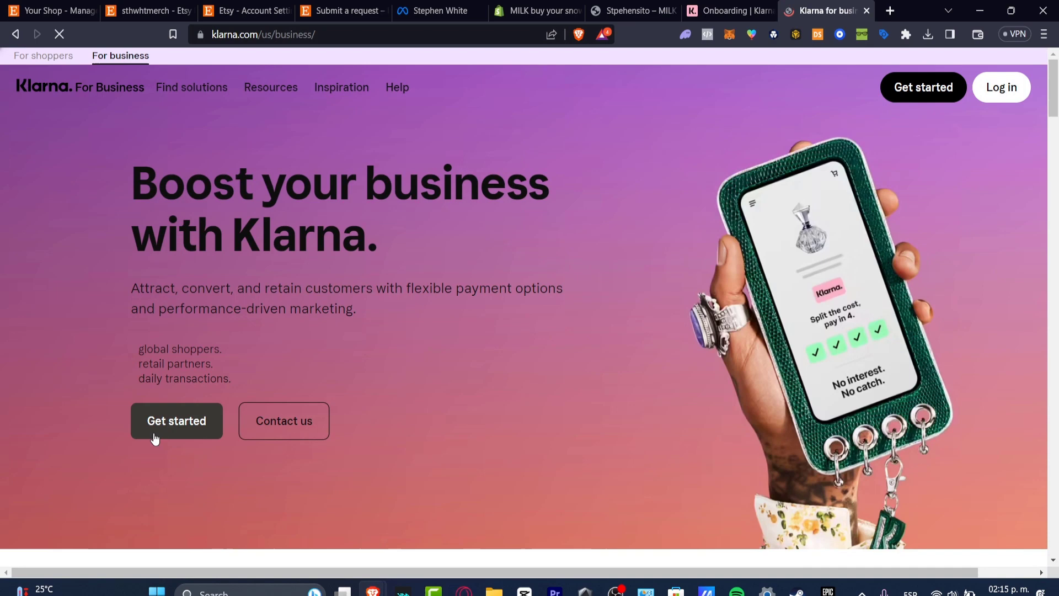
# Start Klarna signup, pick Shopify as the e-commerce platform and close the extra tab.
pyautogui.click(155, 433)
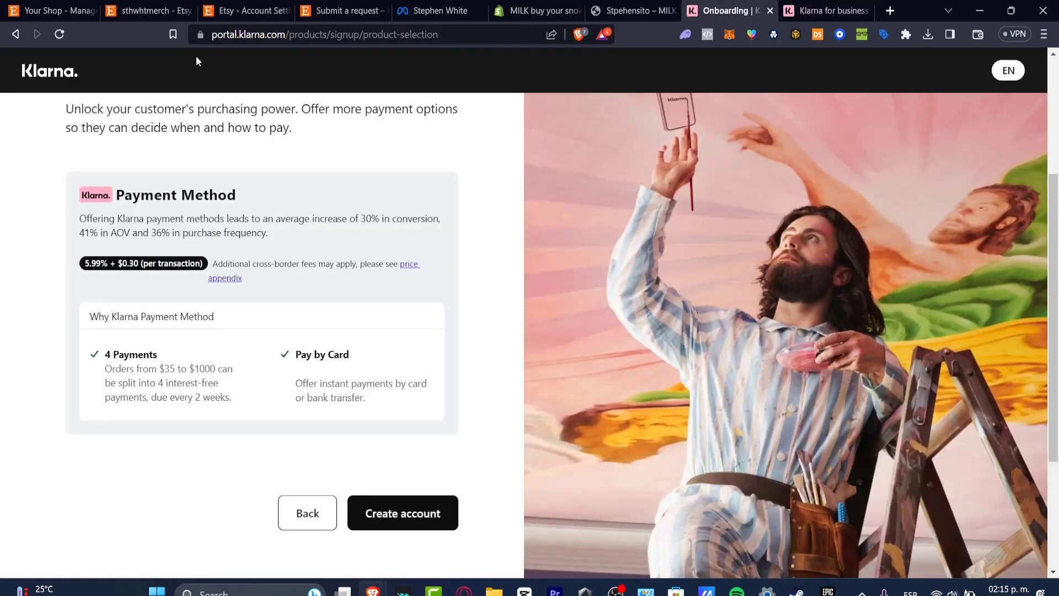
pyautogui.hotkey('alt', 'Left')
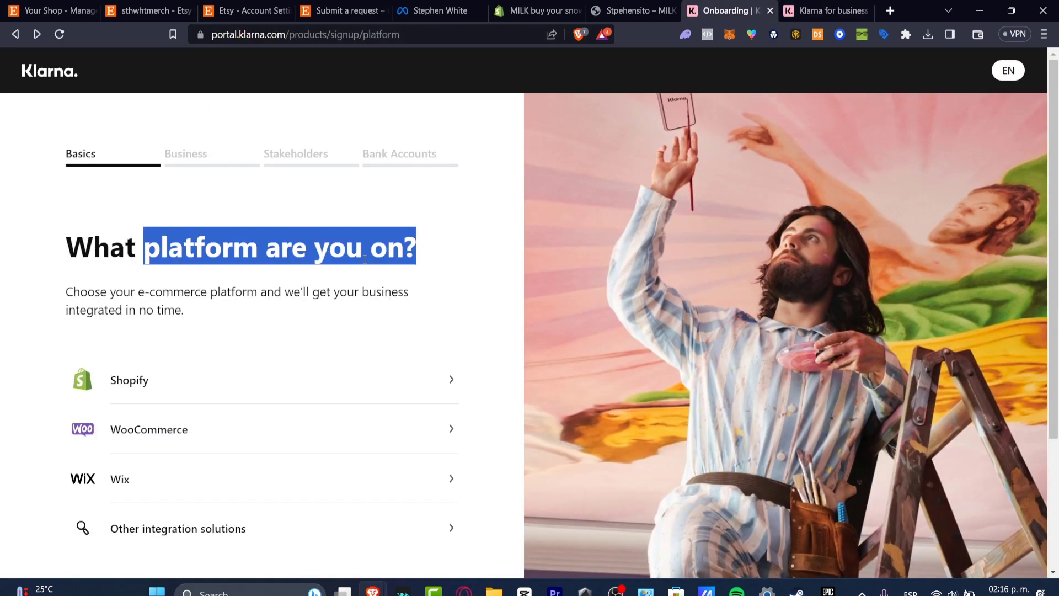
pyautogui.scroll(-2, 260, 300)
pyautogui.click(171, 213)
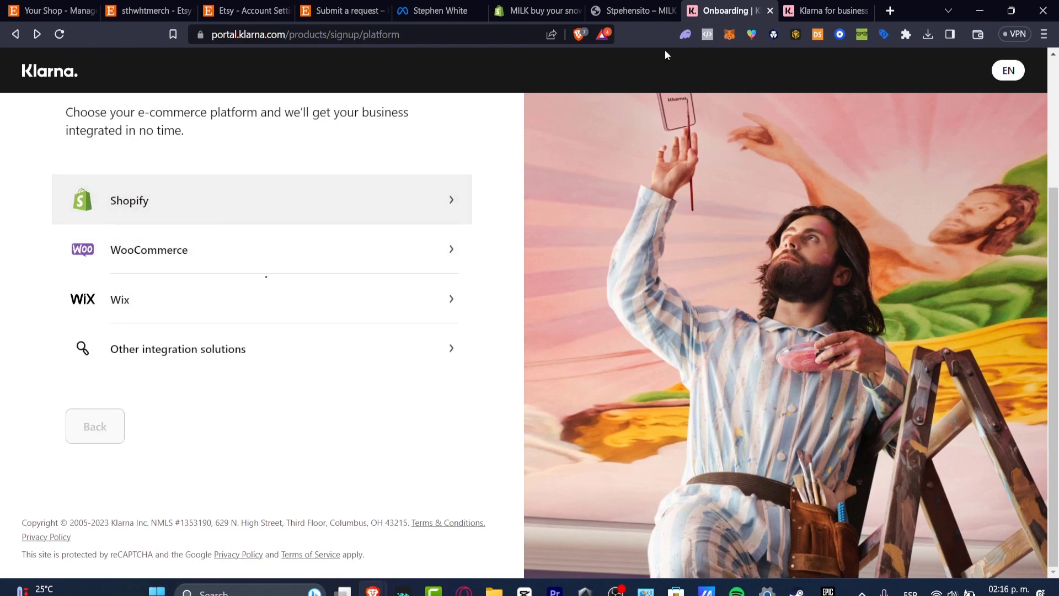
pyautogui.click(867, 11)
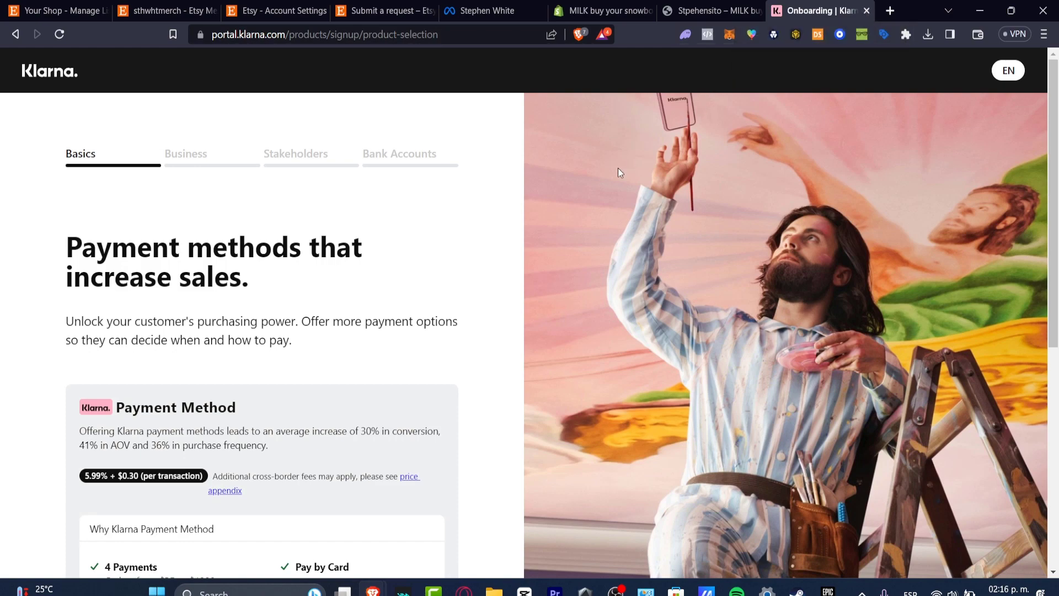
pyautogui.scroll(-3, 579, 296)
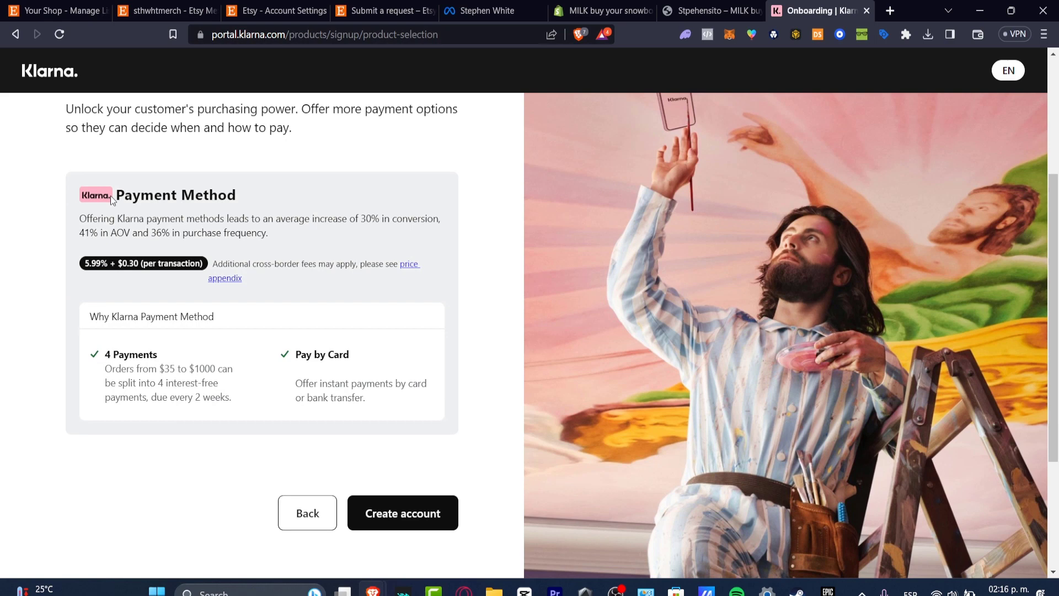
# Review the Klarna Payment Method details, 4 Payments and Pay by Card descriptions.
pyautogui.moveTo(115, 195); pyautogui.dragTo(247, 197)
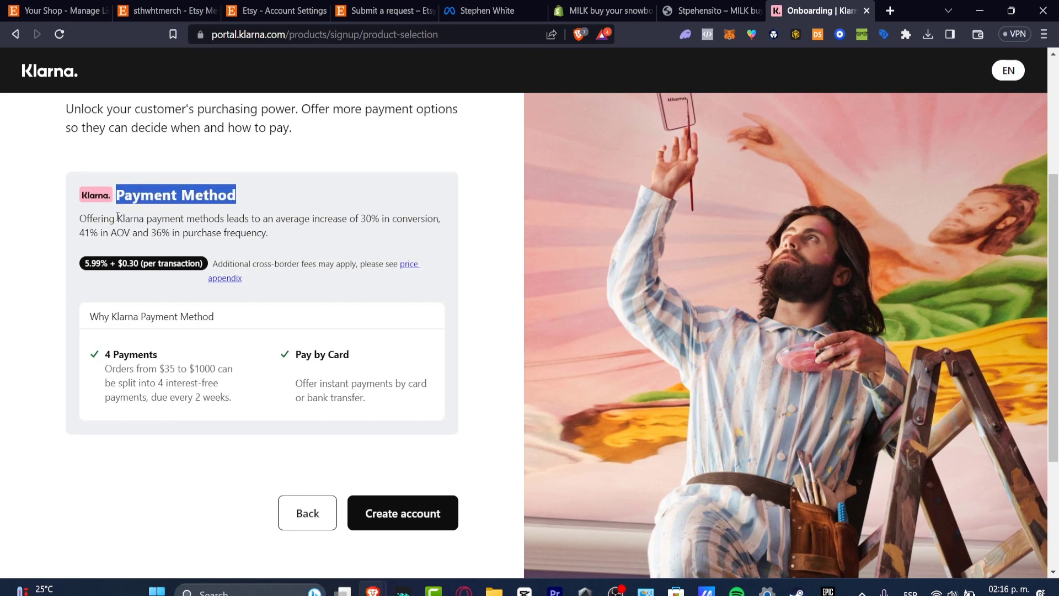
pyautogui.moveTo(110, 218); pyautogui.dragTo(448, 222)
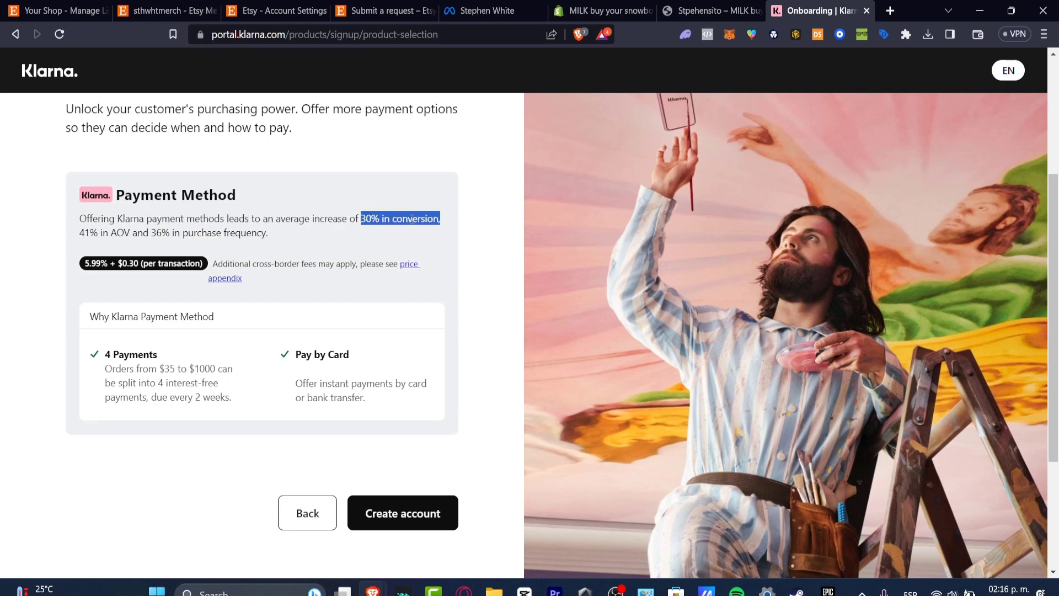
pyautogui.moveTo(85, 232); pyautogui.dragTo(267, 235)
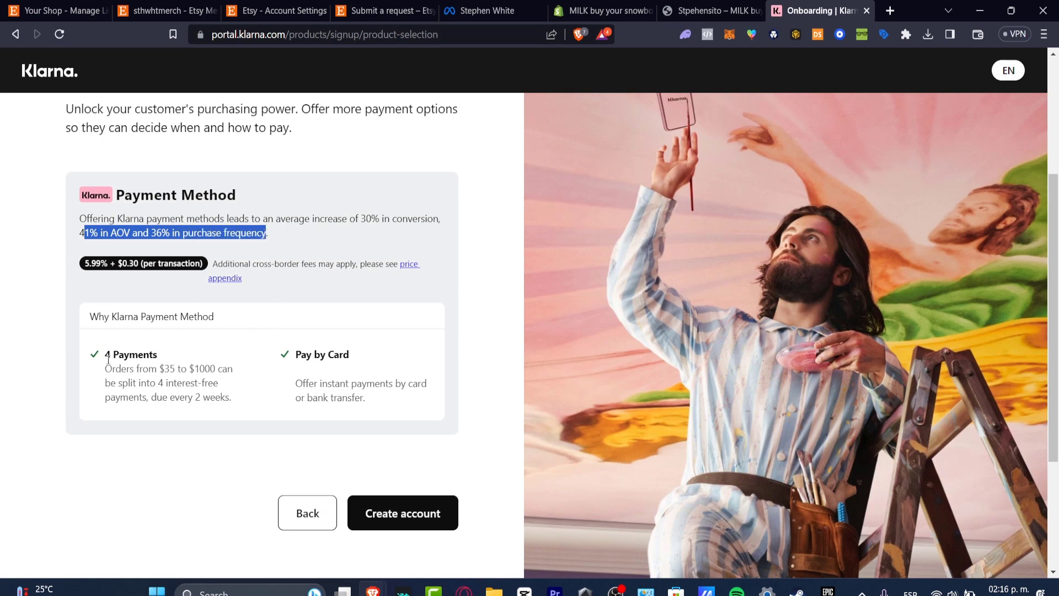
pyautogui.moveTo(108, 359)
pyautogui.mouseDown()
pyautogui.moveTo(168, 354)
pyautogui.moveTo(158, 368)
pyautogui.moveTo(204, 366)
pyautogui.moveTo(185, 368)
pyautogui.moveTo(227, 383)
pyautogui.moveTo(183, 384)
pyautogui.moveTo(234, 399)
pyautogui.mouseUp()
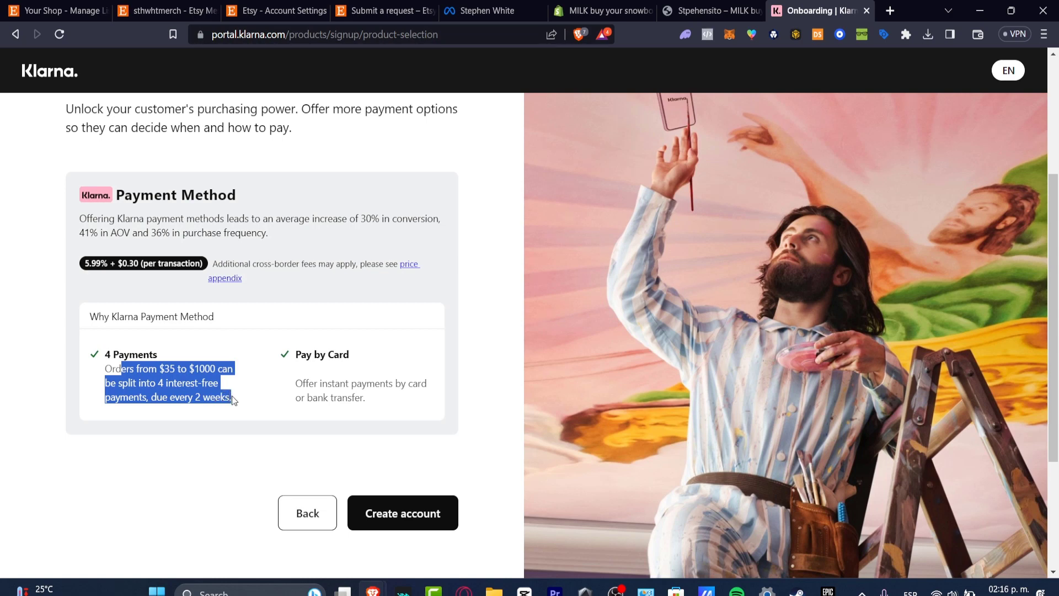
pyautogui.moveTo(291, 356)
pyautogui.mouseDown()
pyautogui.moveTo(351, 356)
pyautogui.moveTo(414, 384)
pyautogui.moveTo(412, 397)
pyautogui.mouseUp()
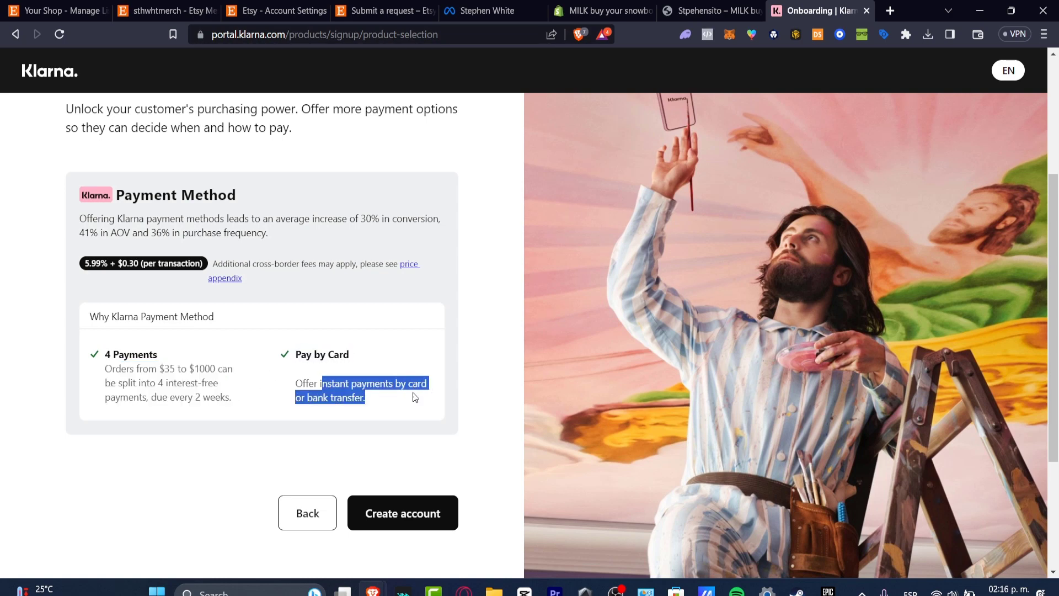
pyautogui.click(298, 290)
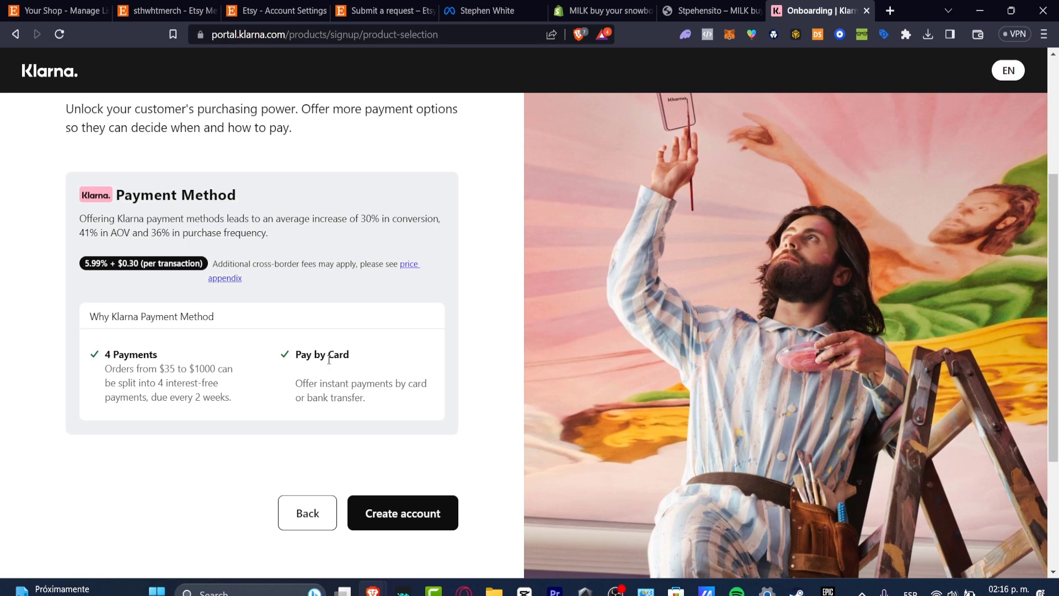
# Create the Klarna merchant account and fill store details with support email and goods category.
pyautogui.click(435, 513)
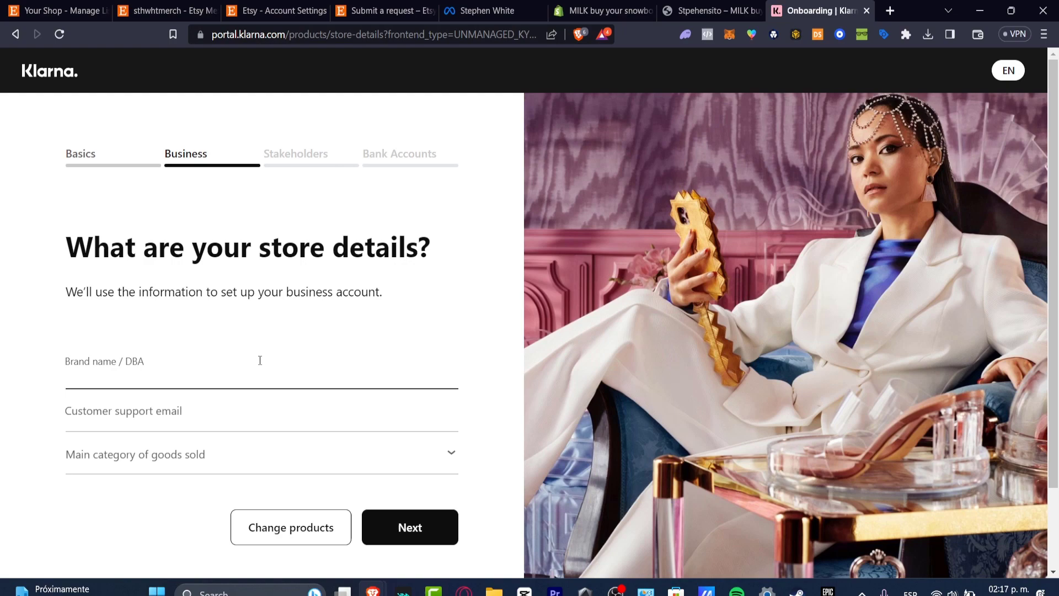
pyautogui.write('MILK')
pyautogui.click(265, 420)
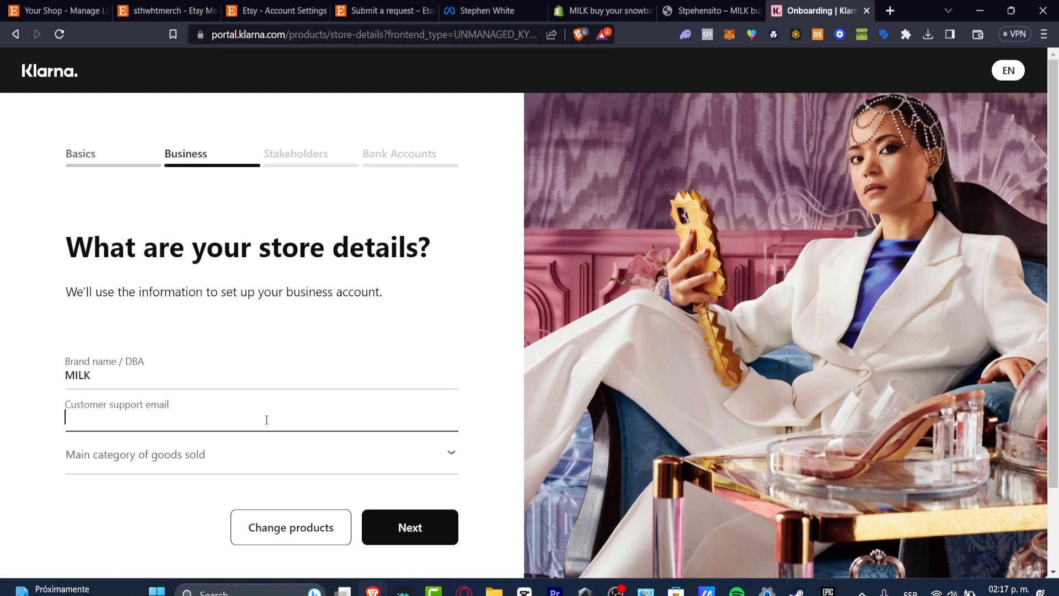
pyautogui.click(270, 458)
pyautogui.press('f')
pyautogui.press('f')
pyautogui.press('f')
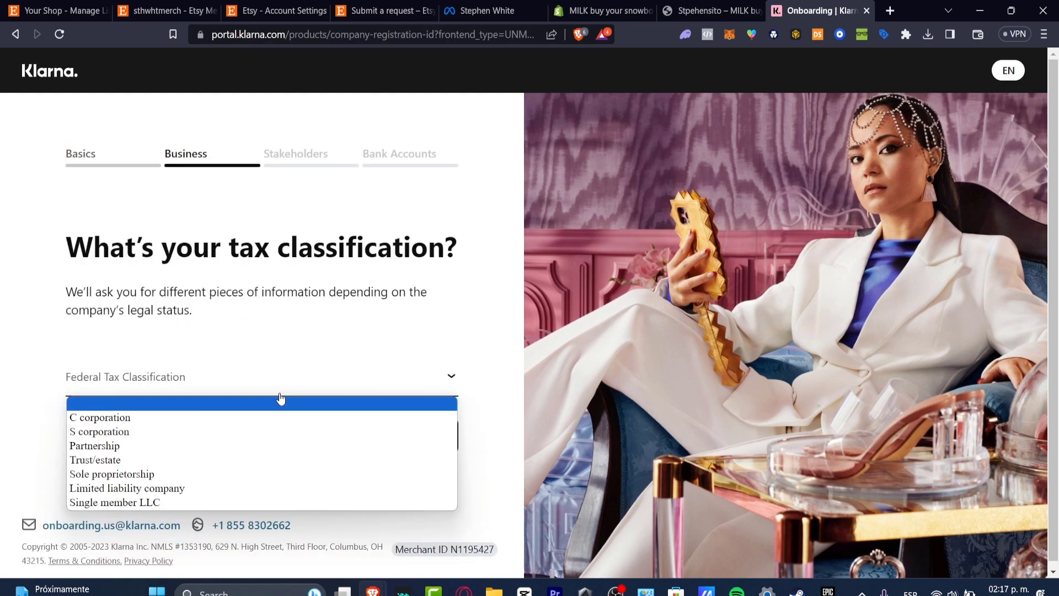
# Set the tax classification to Partnership and start entering the EIN.
pyautogui.click(304, 447)
pyautogui.click(362, 440)
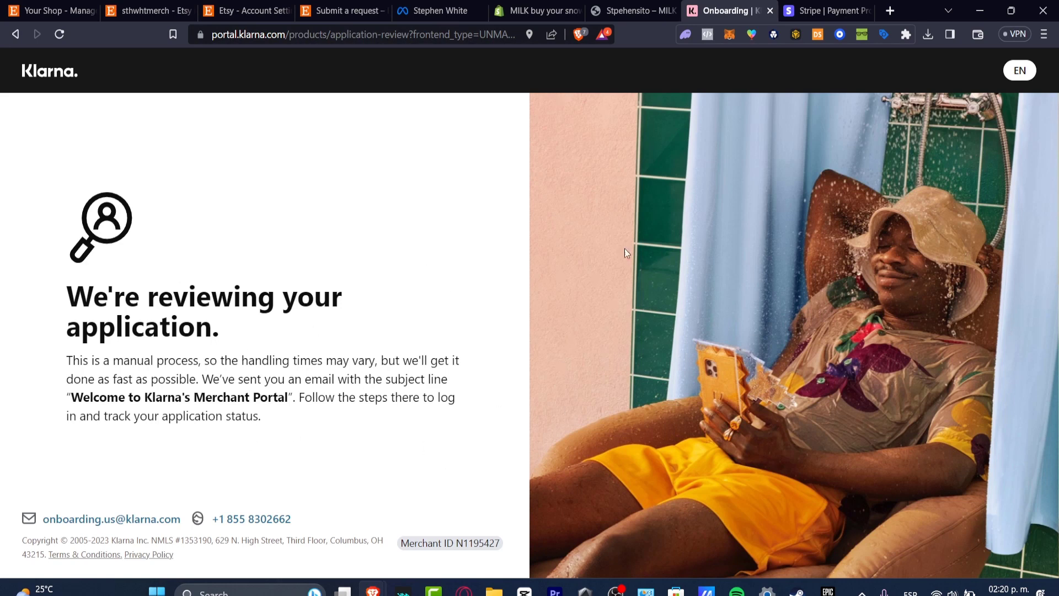
# Return to Shopify Payments settings and view the Add manual payment method options.
pyautogui.click(538, 10)
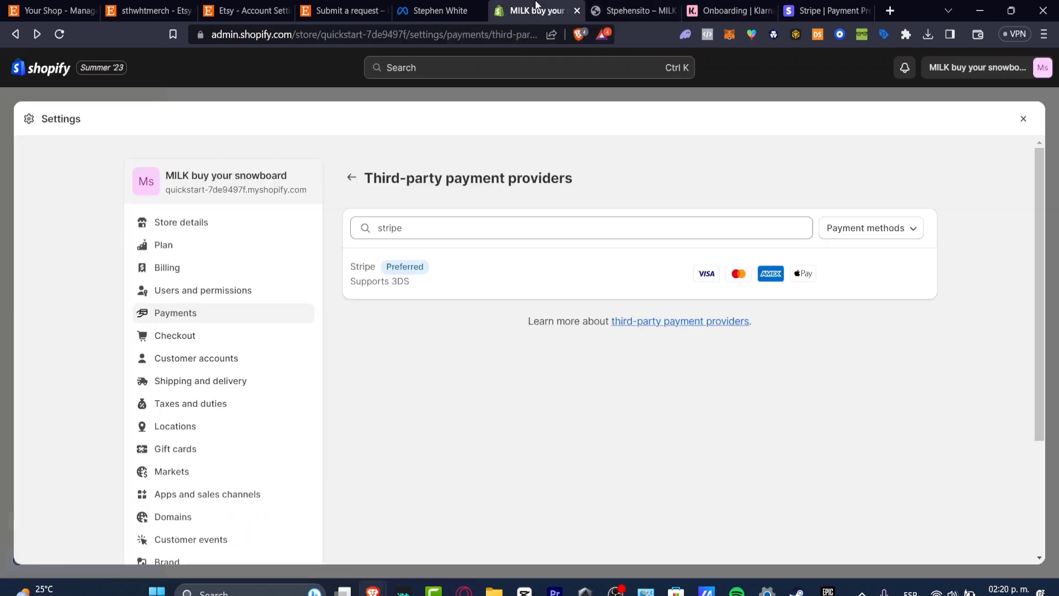
pyautogui.click(733, 8)
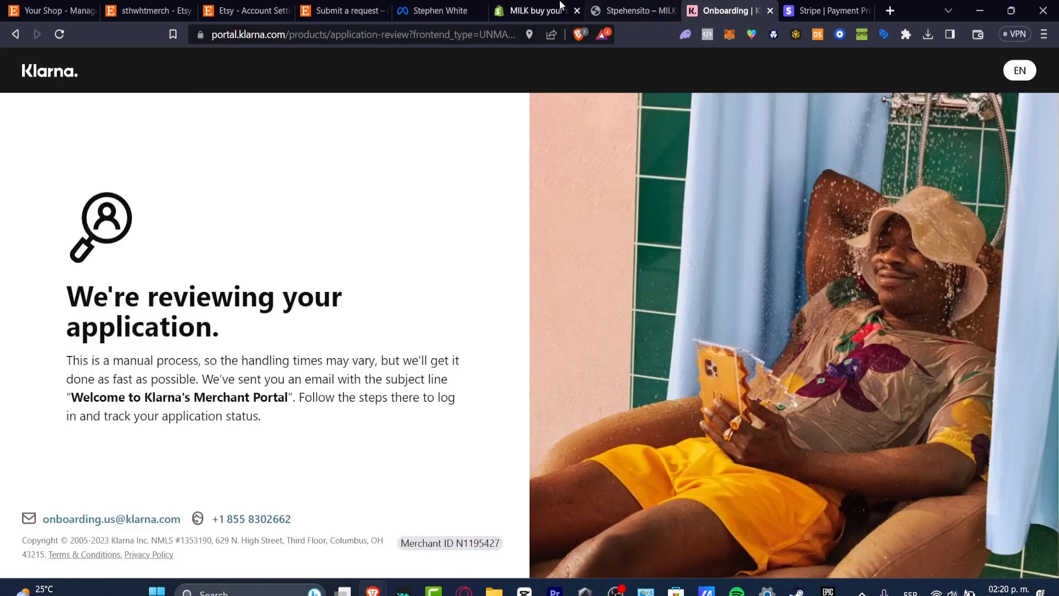
pyautogui.click(543, 8)
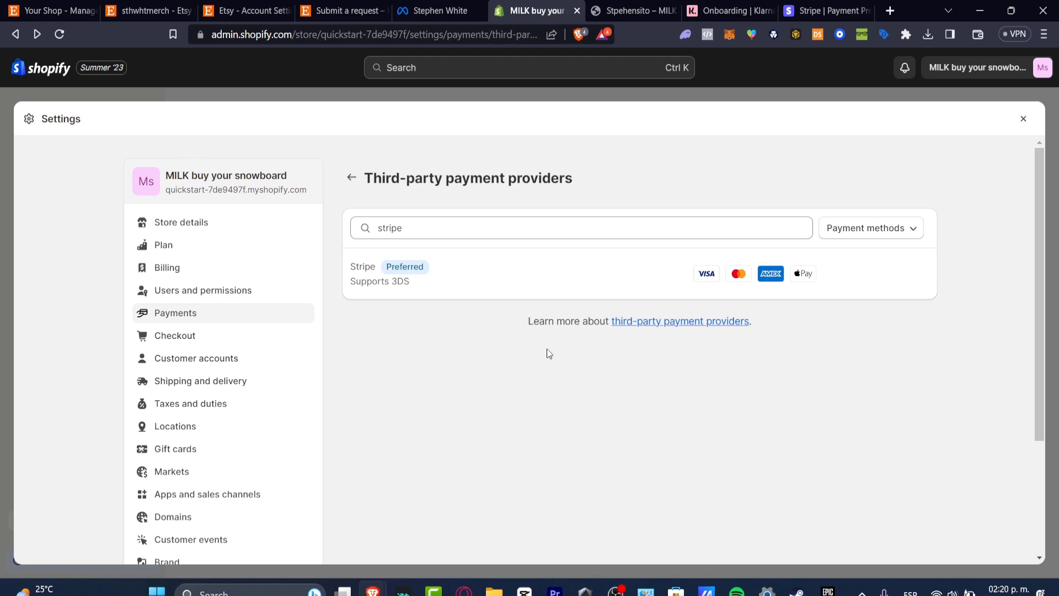
pyautogui.click(197, 325)
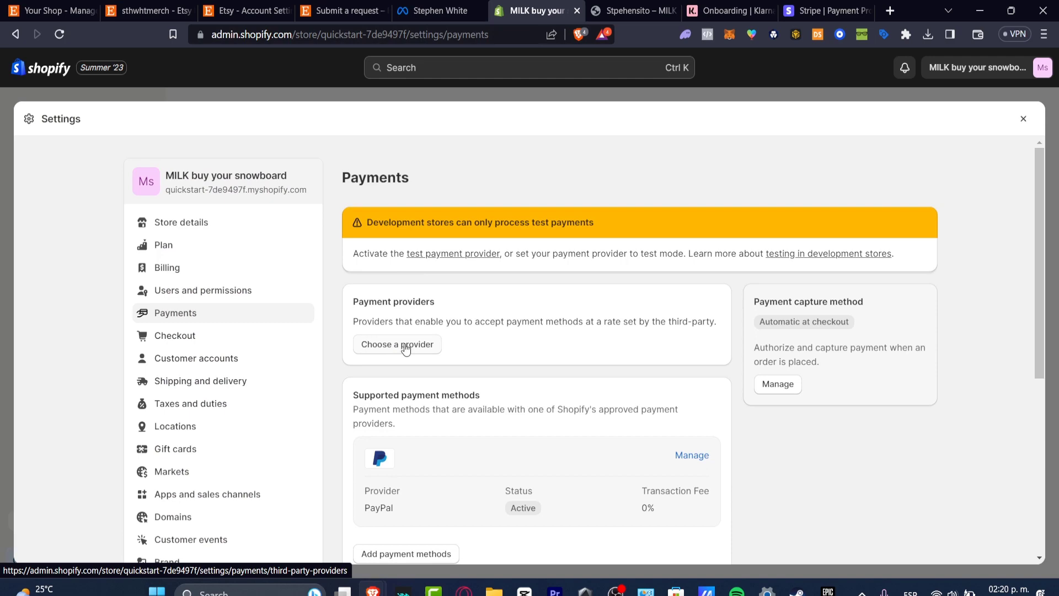
pyautogui.scroll(-3, 575, 315)
pyautogui.scroll(-2, 578, 312)
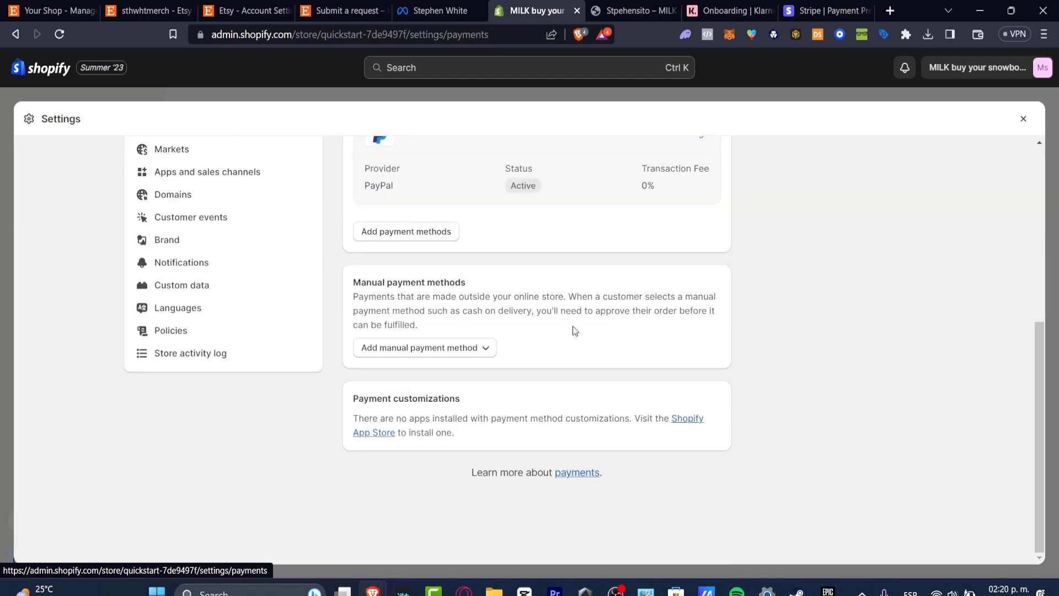
pyautogui.click(385, 353)
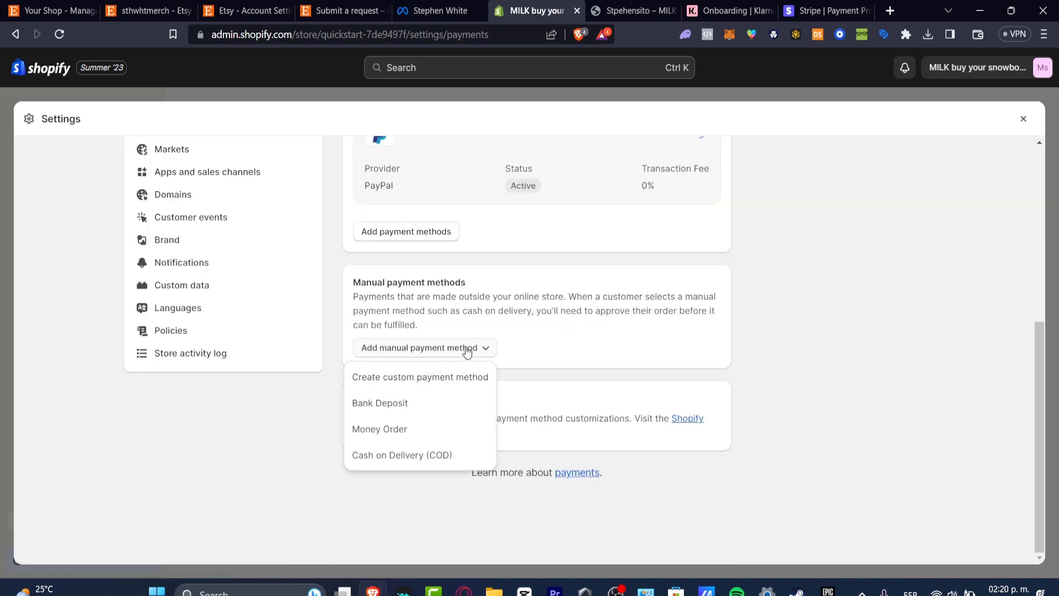
# Create custom payment method 'KLARNA ACCOUNT' with additional details and payment instructions, and activate it.
pyautogui.click(379, 381)
pyautogui.click(424, 199)
pyautogui.write('KL')
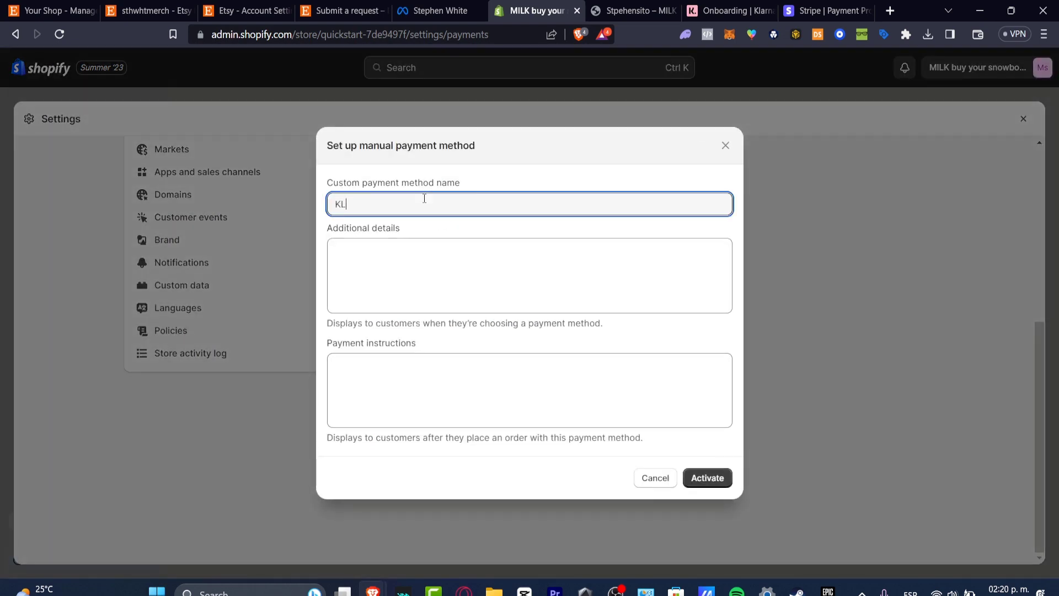
pyautogui.write('ARNA ACCOUNT')
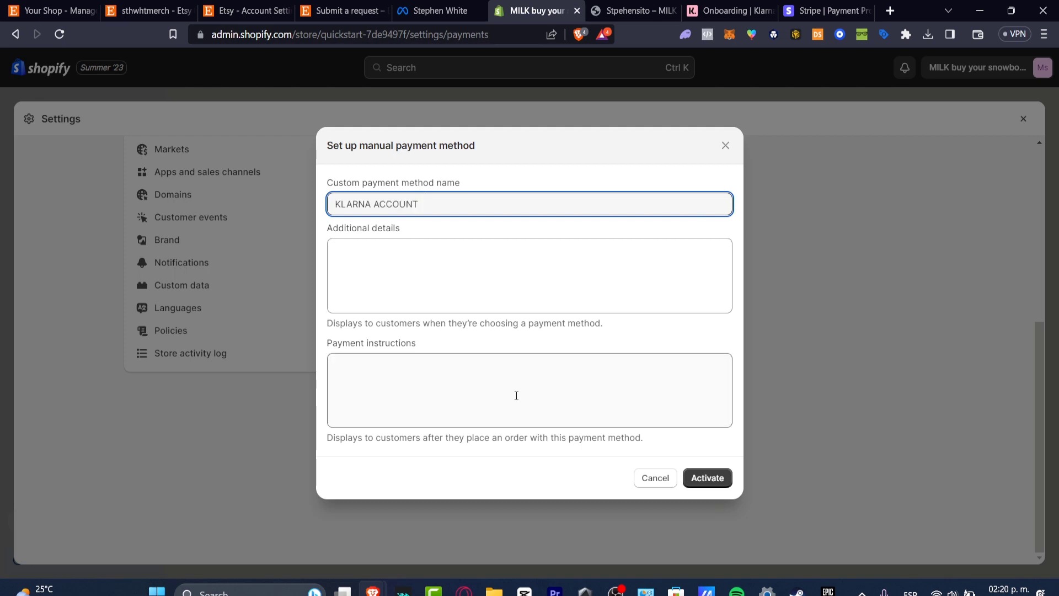
pyautogui.click(505, 297)
pyautogui.write('ADD ALL TH')
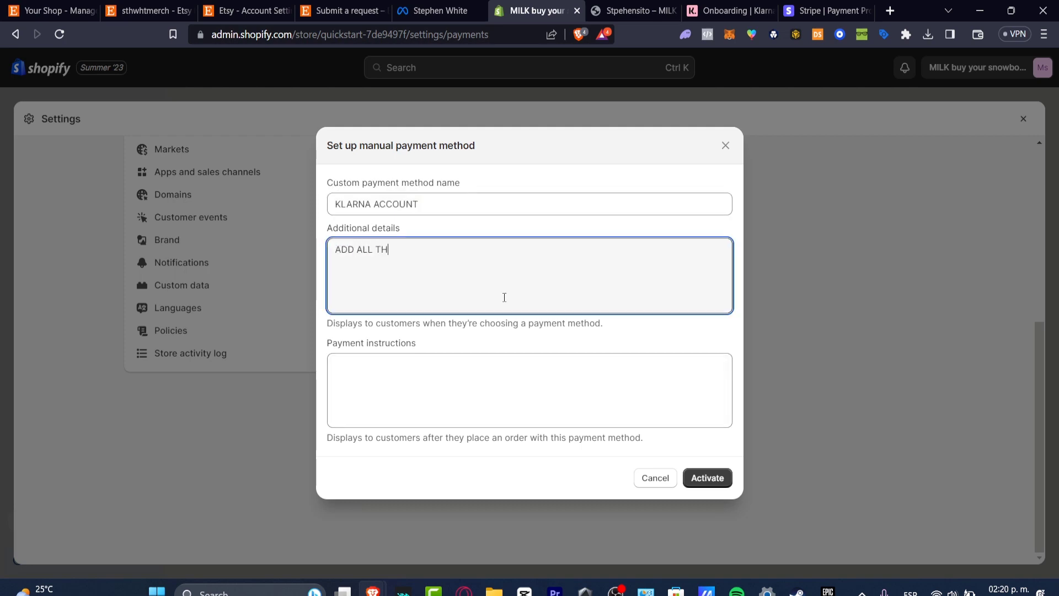
pyautogui.write('E INFO ABOUT ')
pyautogui.write('YOUR ACCOUNT B')
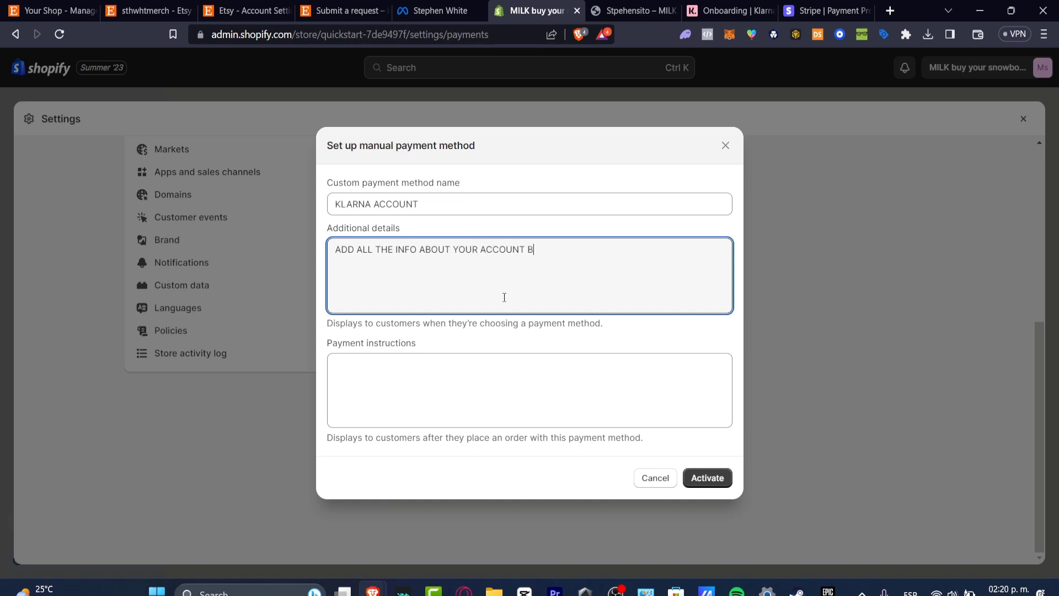
pyautogui.write('USINESS ACCOUNT.')
pyautogui.click(609, 406)
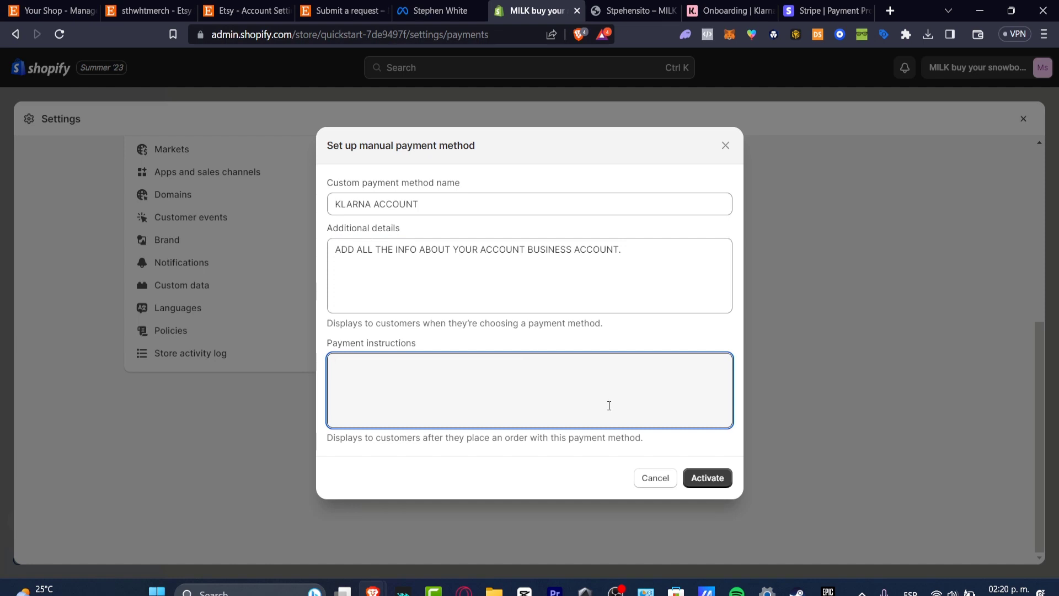
pyautogui.write('STEP 1. DO')
pyautogui.write(' THE APYMENT')
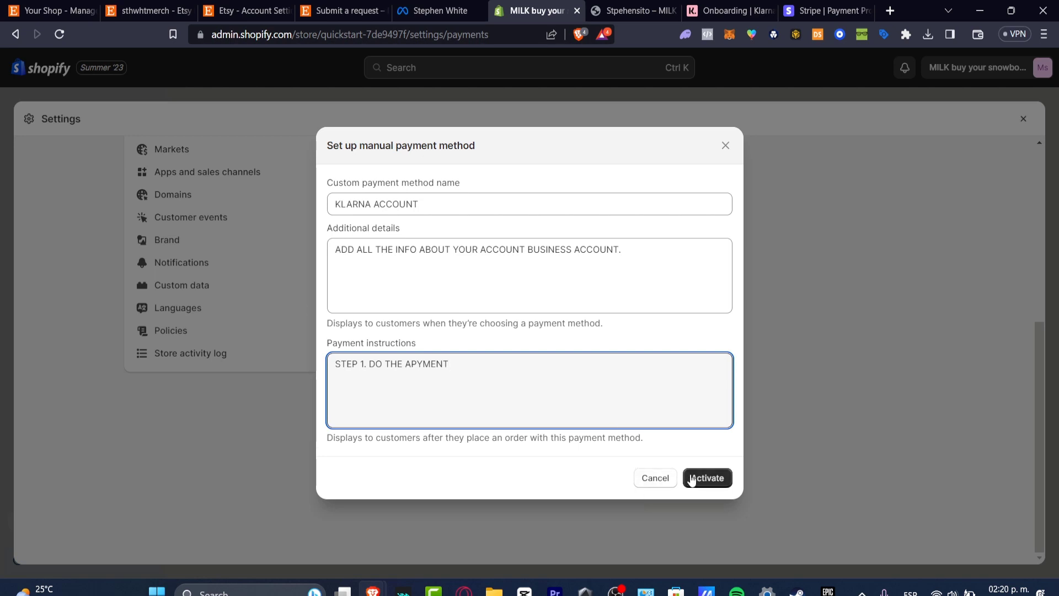
pyautogui.click(665, 477)
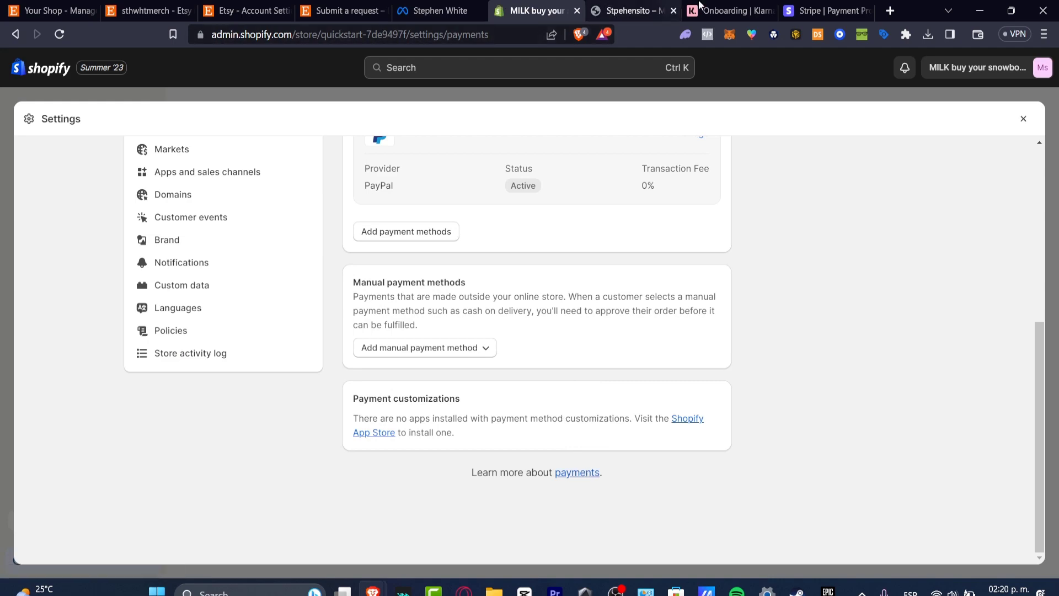
pyautogui.click(722, 10)
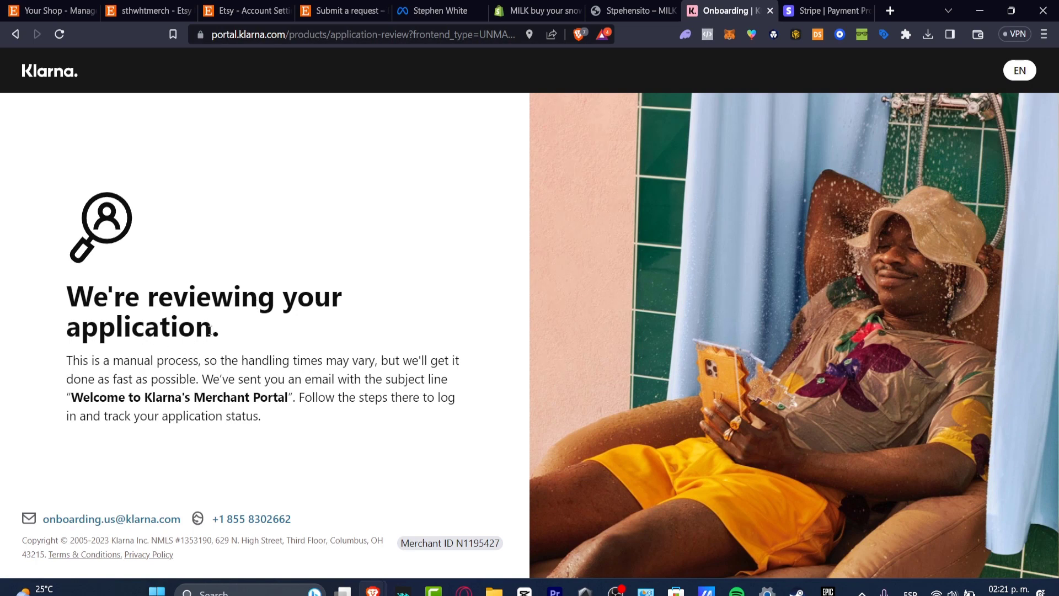
pyautogui.moveTo(214, 329); pyautogui.dragTo(118, 287)
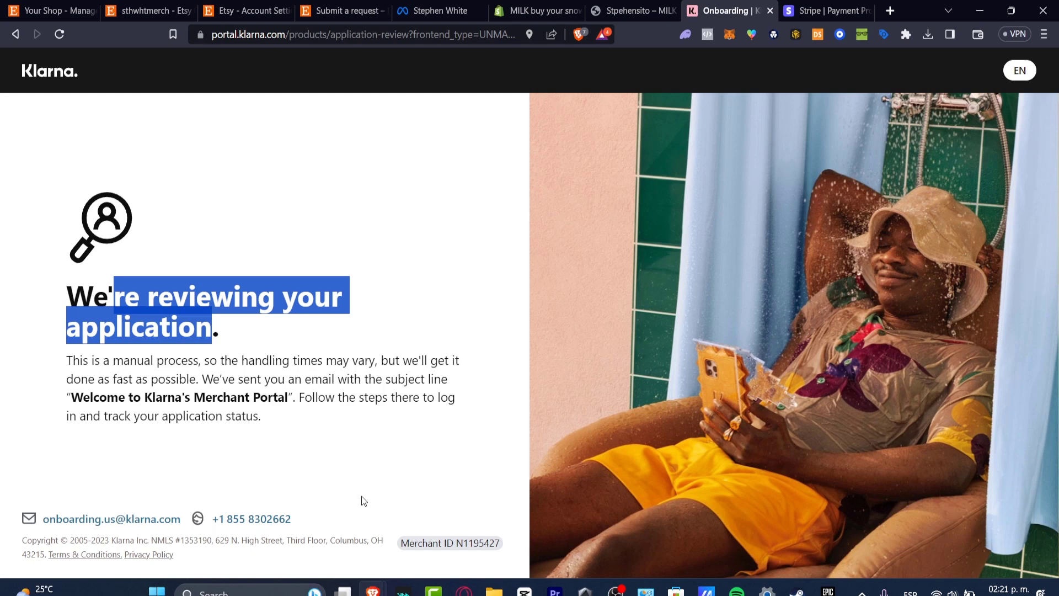
pyautogui.moveTo(426, 543); pyautogui.dragTo(450, 538)
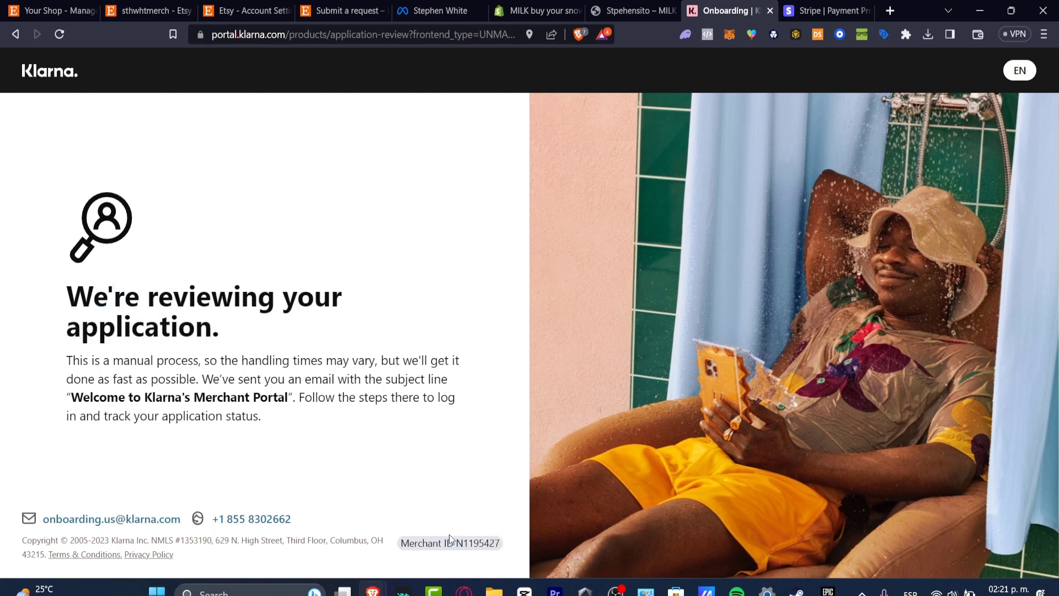
pyautogui.tripleClick(443, 542)
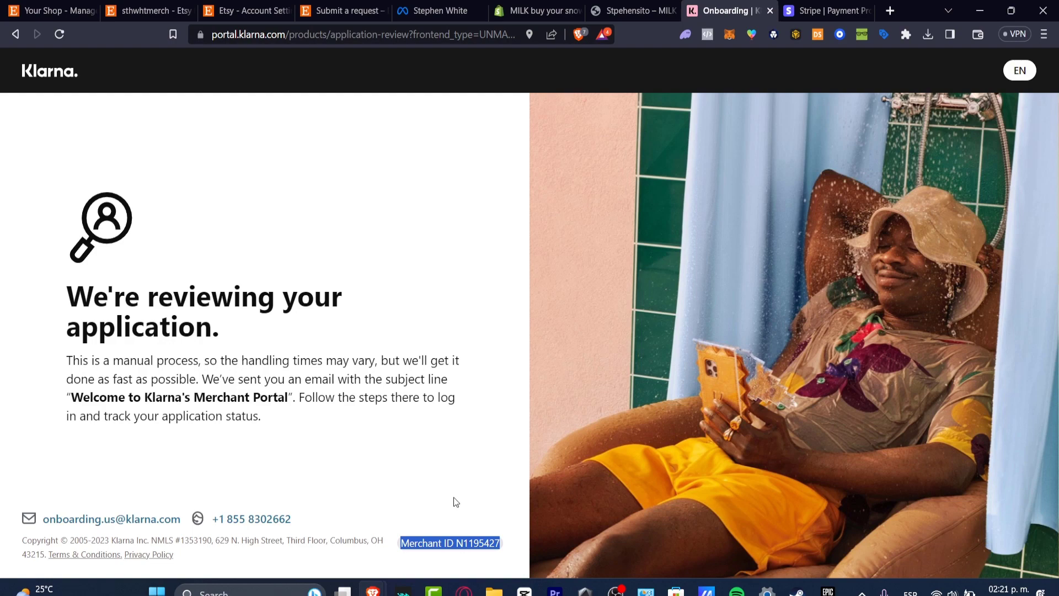
# Return to the Shopify admin and reopen the Payments settings.
pyautogui.click(547, 6)
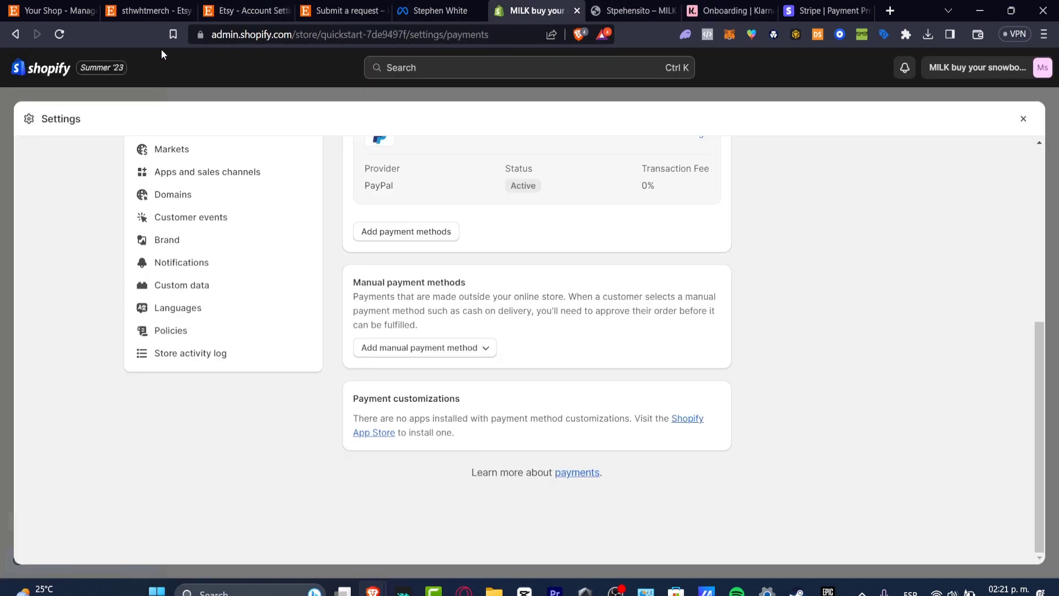
pyautogui.click(205, 92)
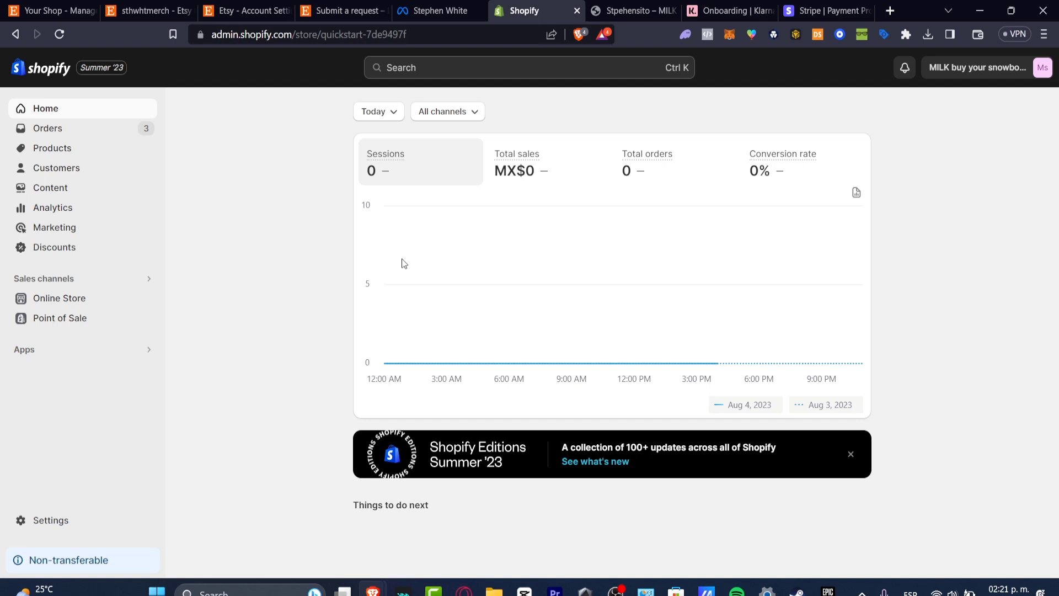
pyautogui.click(67, 519)
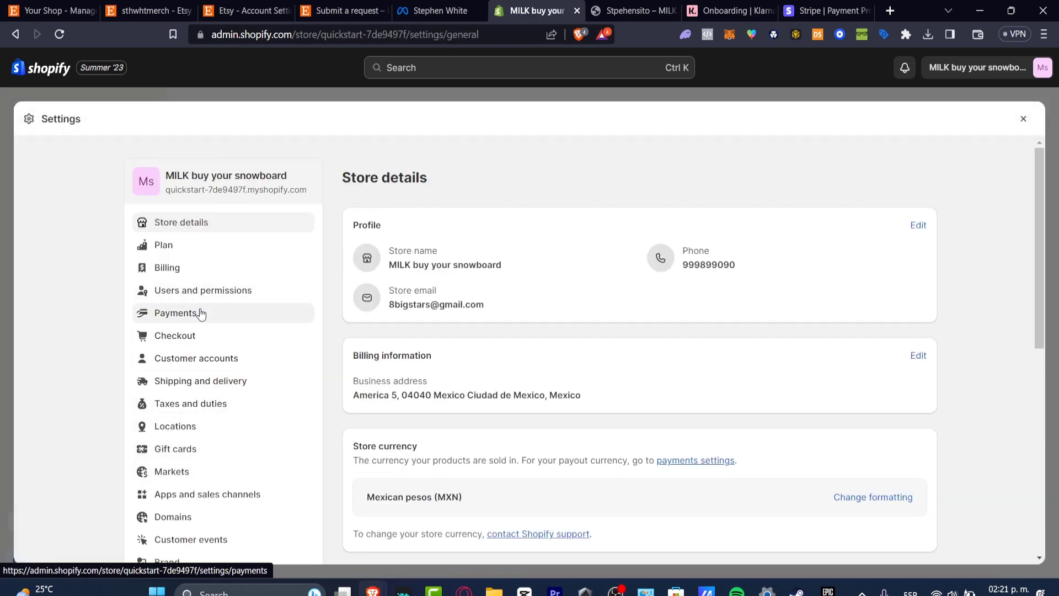
pyautogui.click(199, 313)
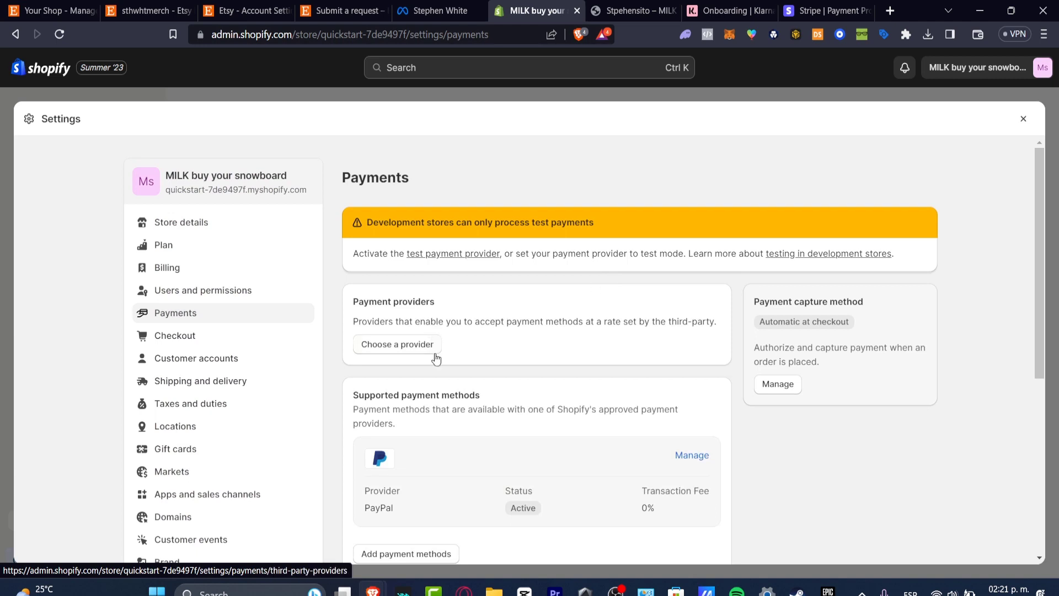
# Filter the third-party payment providers to those supporting Apple Pay, Maestro, UnionPay and Visa.
pyautogui.click(429, 344)
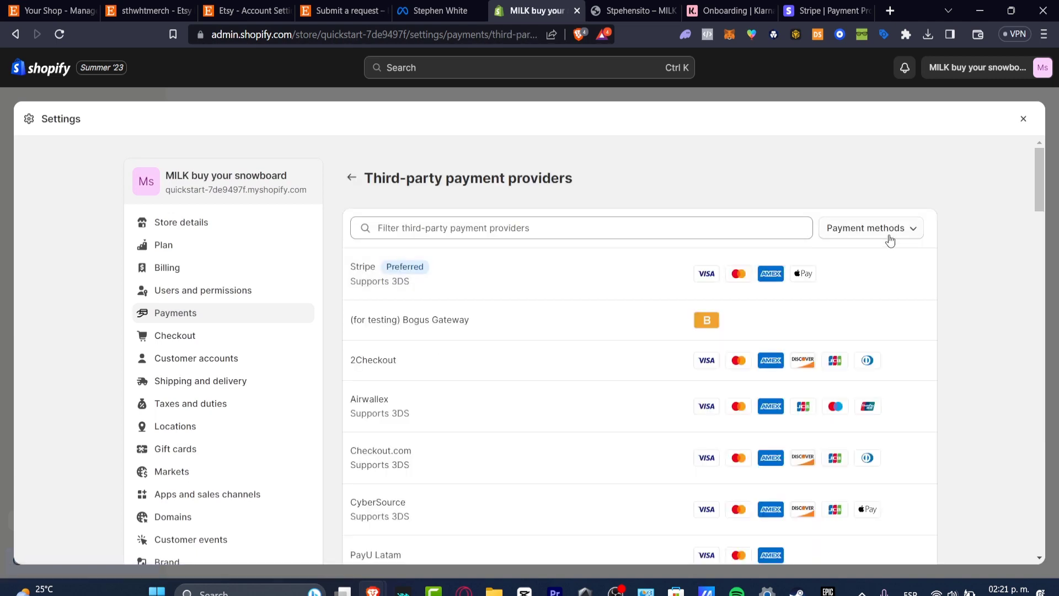
pyautogui.click(890, 233)
pyautogui.click(892, 278)
pyautogui.click(875, 417)
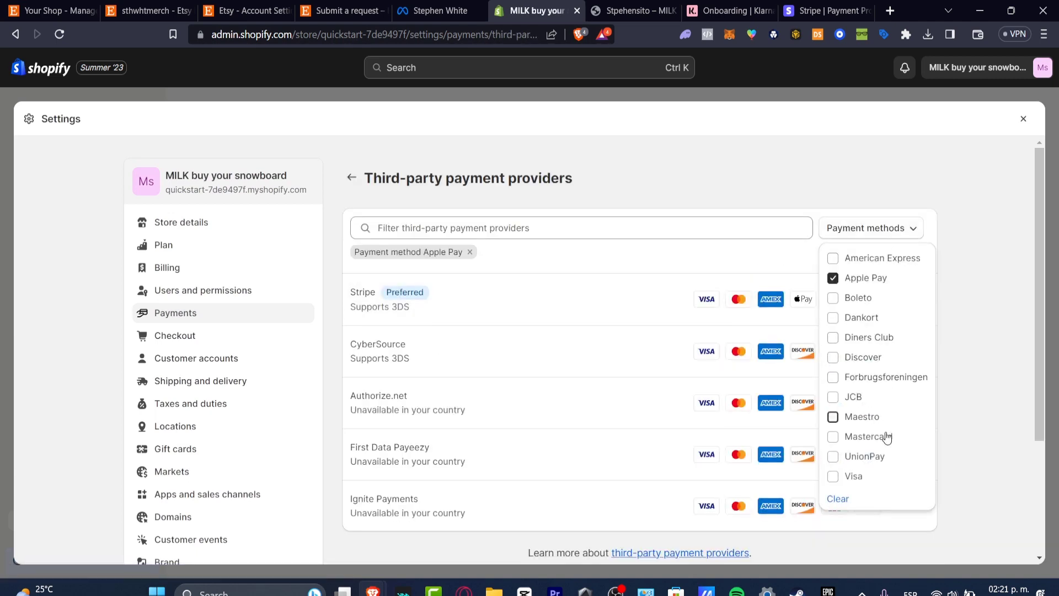
pyautogui.click(855, 457)
pyautogui.click(854, 476)
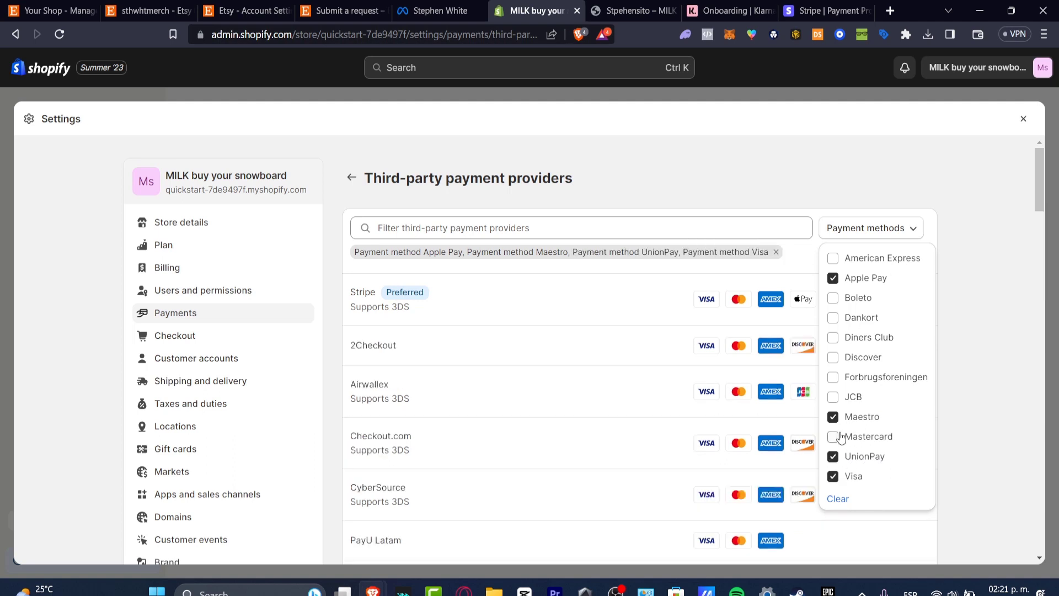
pyautogui.click(930, 390)
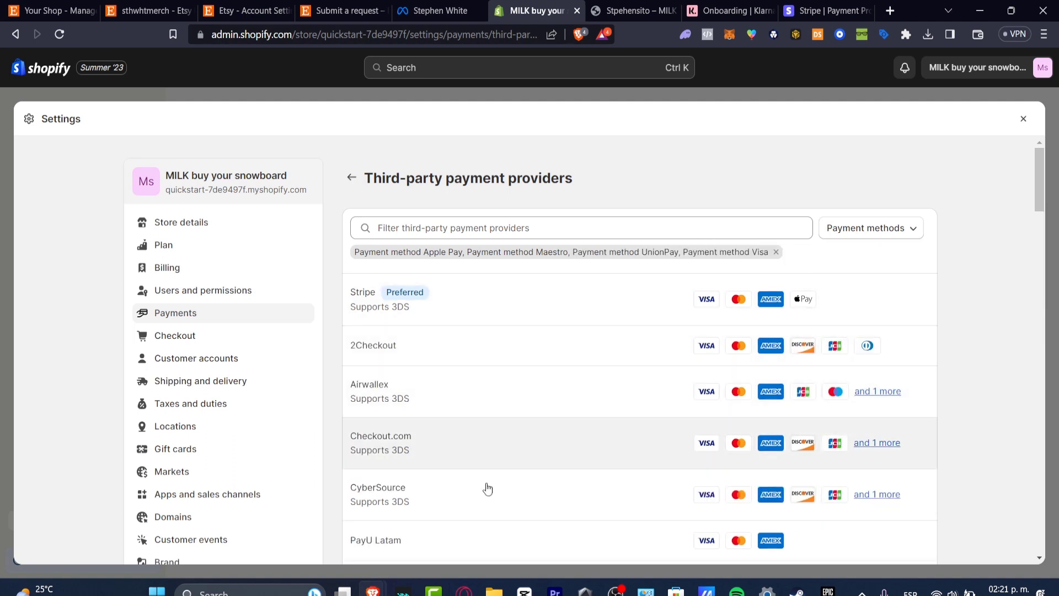